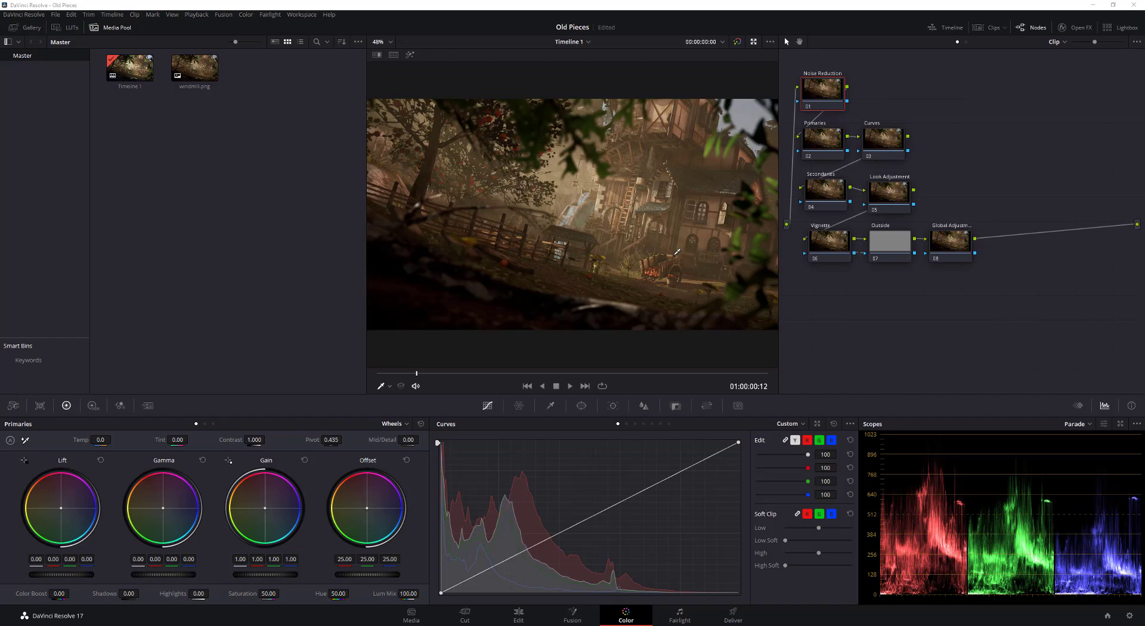
Save the Old Pieces project with Ctrl+S, keeping the eight-node grade
key("ctrl+s")
left_click(822, 97)
left_click(832, 144)
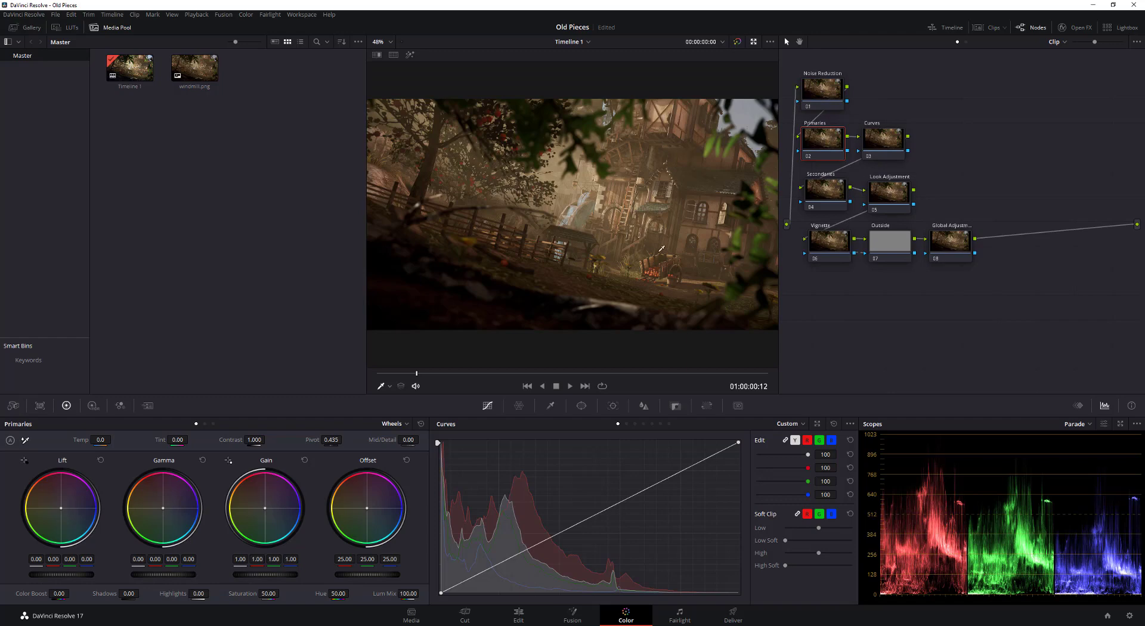
left_click(875, 150)
left_click(837, 186)
left_click(888, 200)
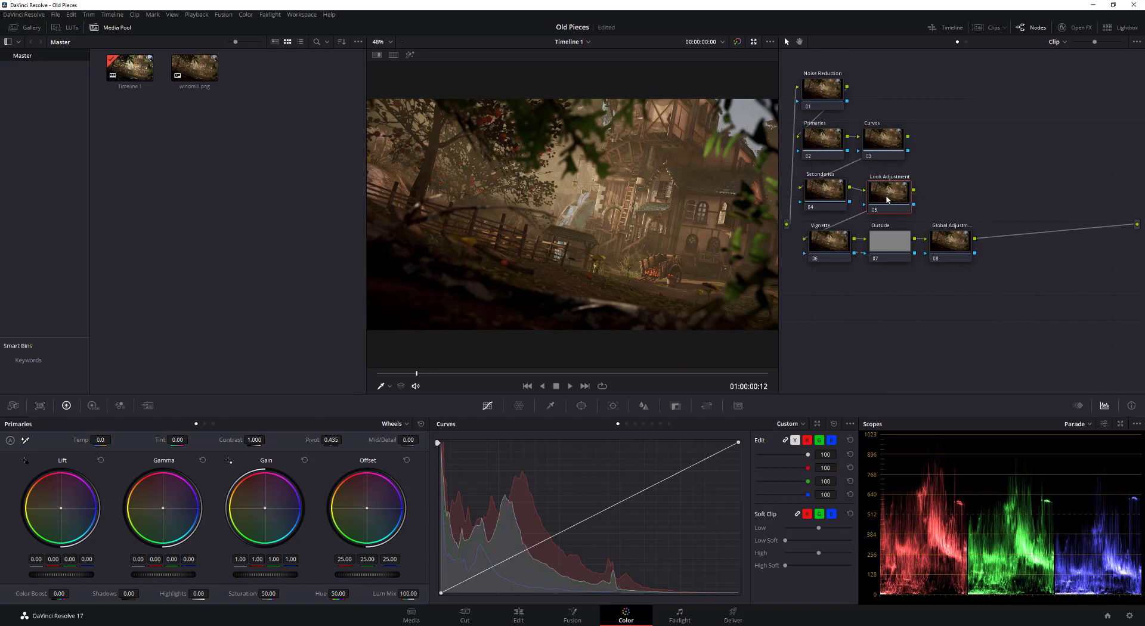
left_click(825, 241)
left_click(888, 246)
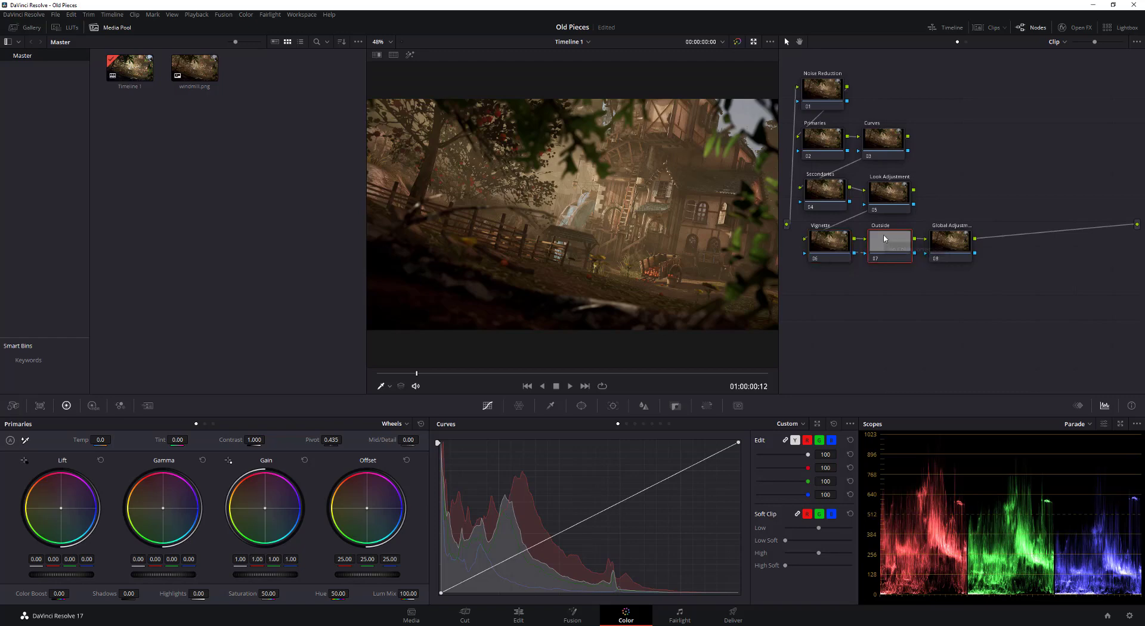
left_click(957, 237)
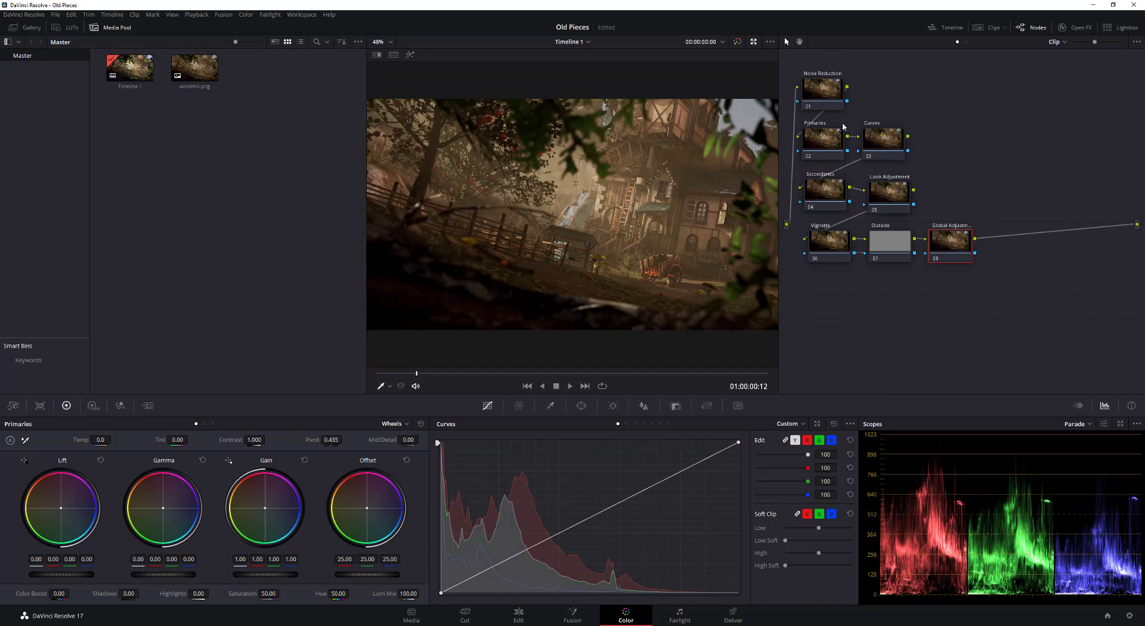
left_click(827, 98)
key("ctrl+s")
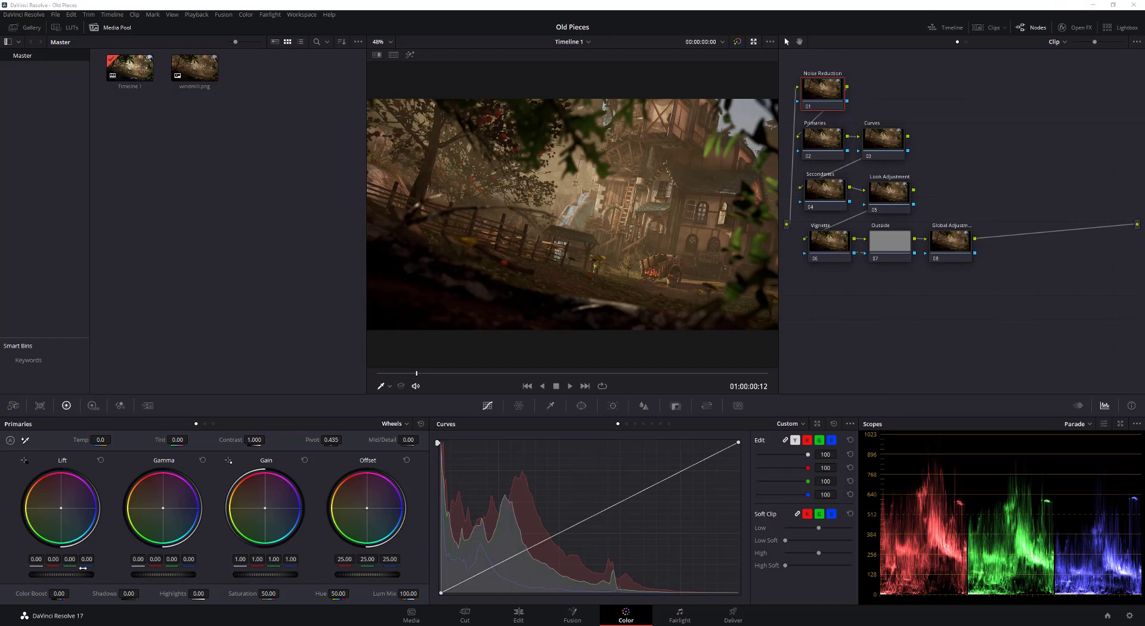
Show the video scopes, enlarge the viewer, and lift Noise Reduction shadows to 0.01
right_click(270, 170)
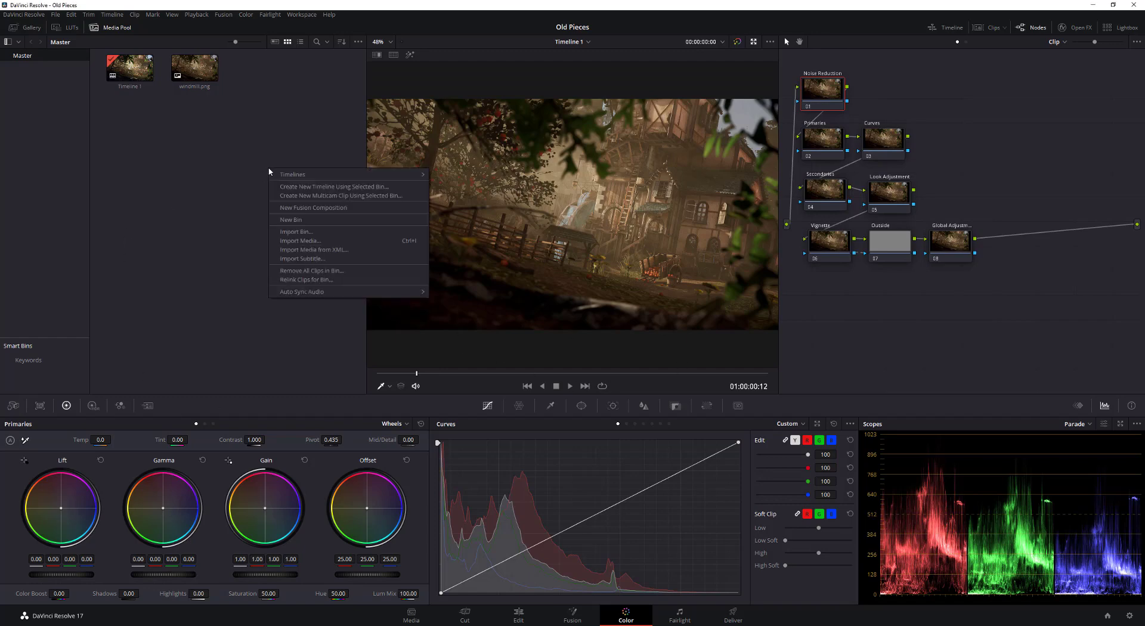
mouse_move(310, 291)
right_click(549, 147)
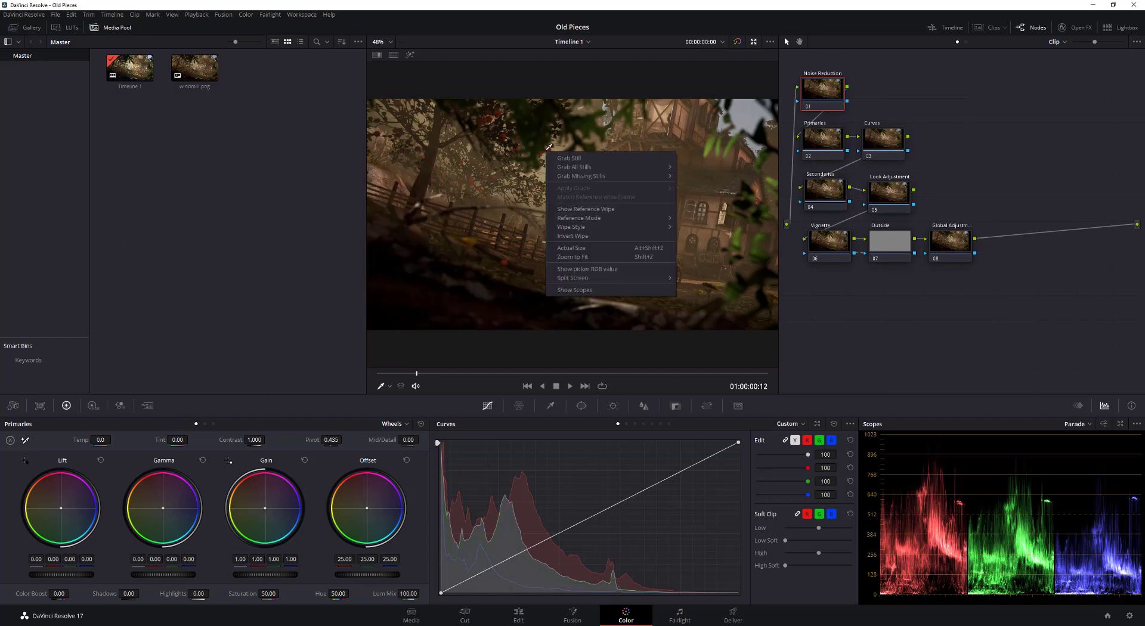
left_click(574, 290)
mouse_move(266, 55)
left_mouse_down()
mouse_move(280, 49)
mouse_move(263, 57)
left_mouse_up()
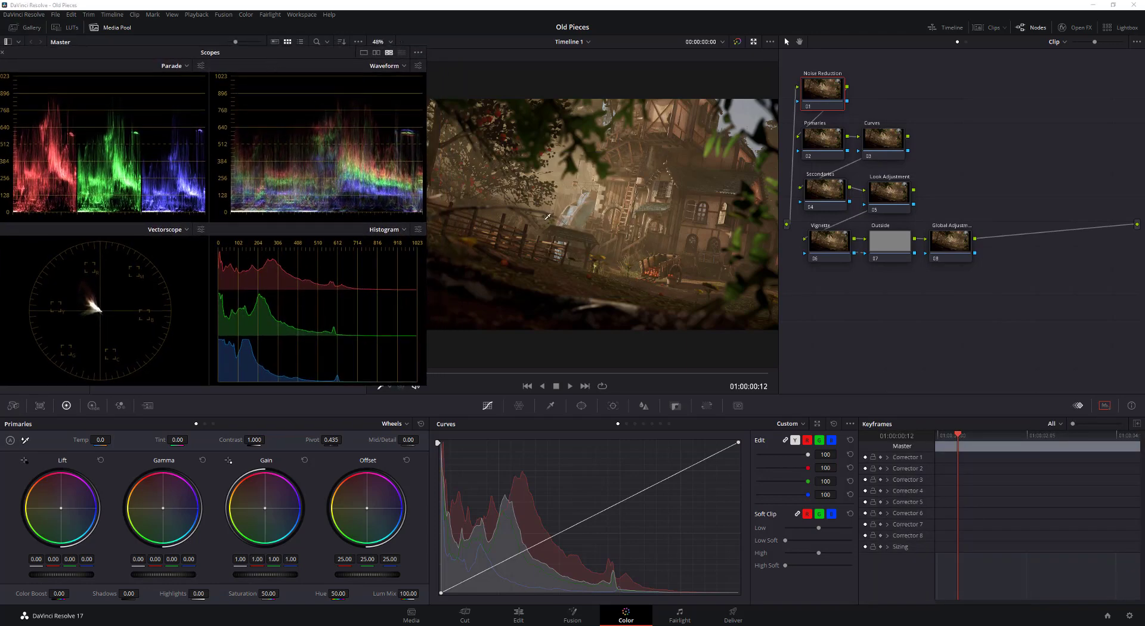
left_click_drag(778, 200, 815, 198)
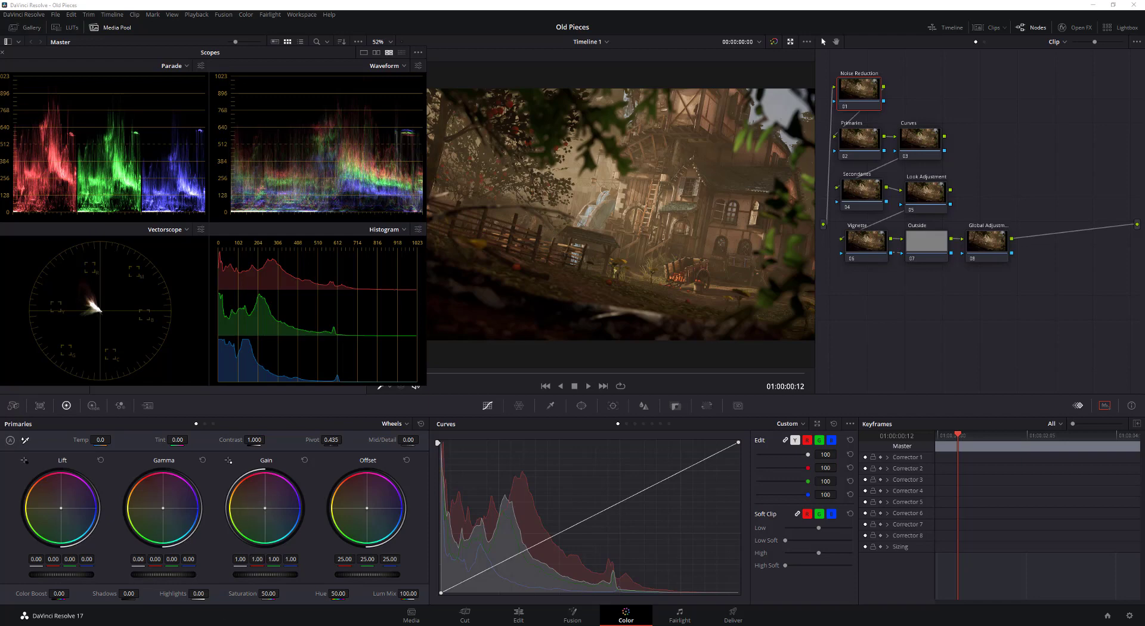
mouse_move(65, 577)
left_mouse_down()
mouse_move(82, 578)
mouse_move(69, 577)
left_mouse_up()
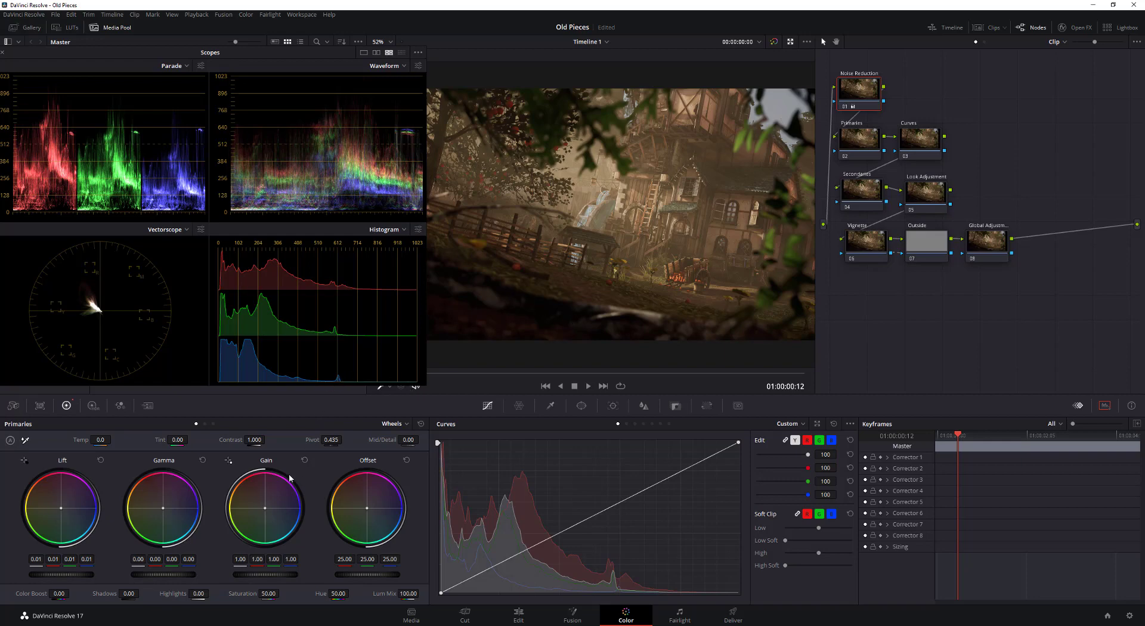
Try node 01 gain at 1.19, compare against the ungraded image, then undo it
left_click_drag(265, 575, 294, 575)
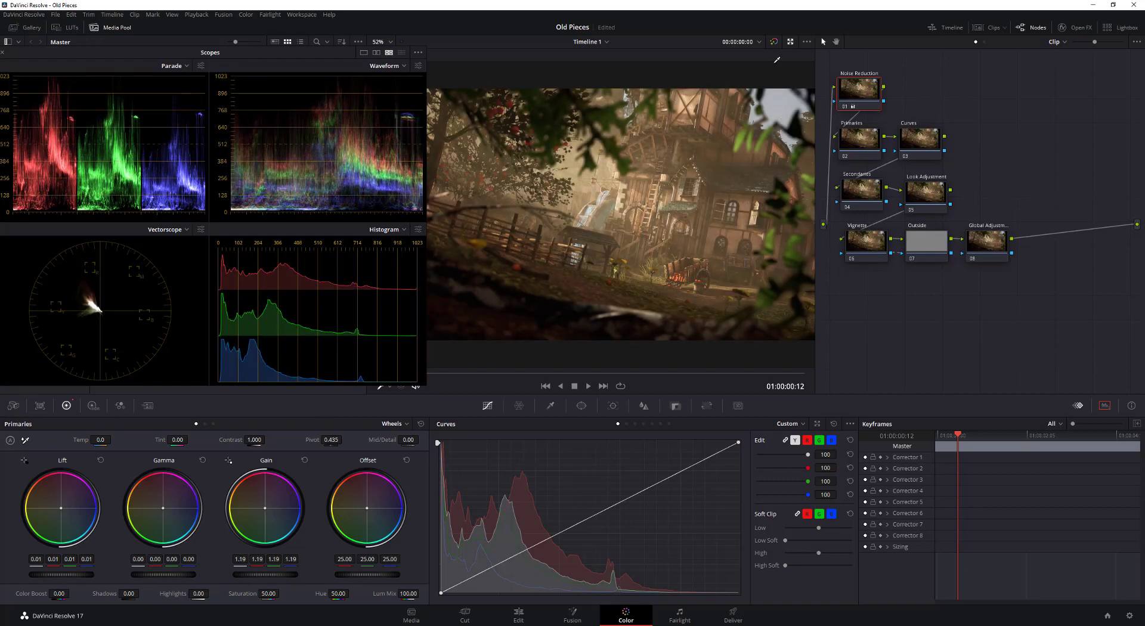
left_click(774, 41)
left_click(775, 41)
left_click(775, 42)
left_click(774, 42)
left_click(774, 43)
key("ctrl+z")
key("ctrl+shift+z")
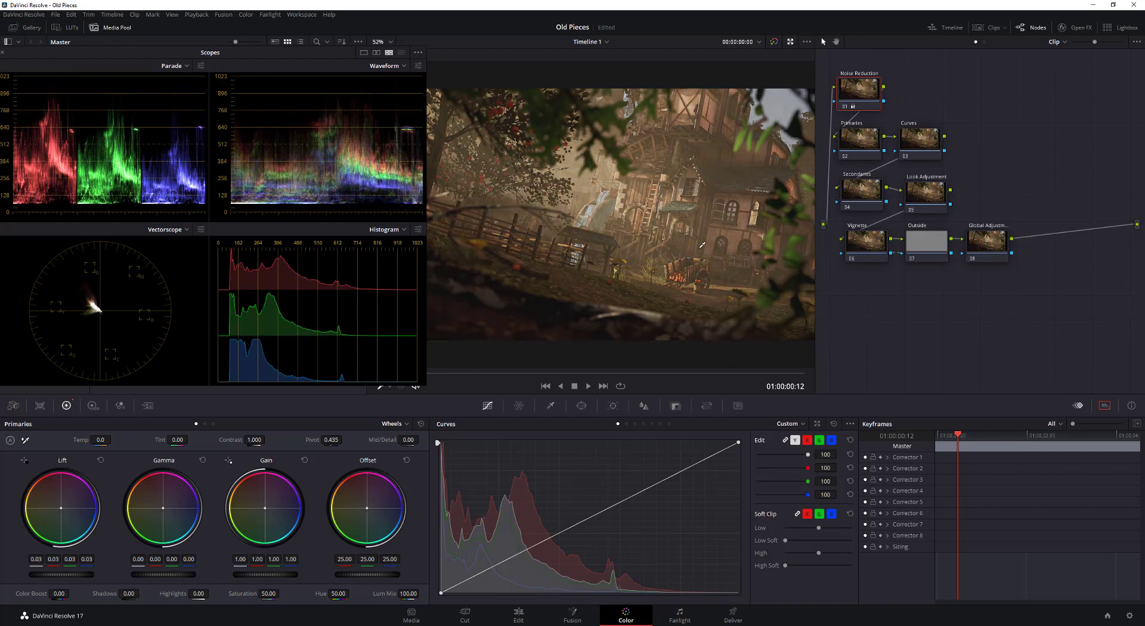
key("ctrl+z")
On the Primaries node, lift shadows slightly and raise gain to 1.18, then save
left_click(861, 140)
left_click_drag(61, 575, 65, 575)
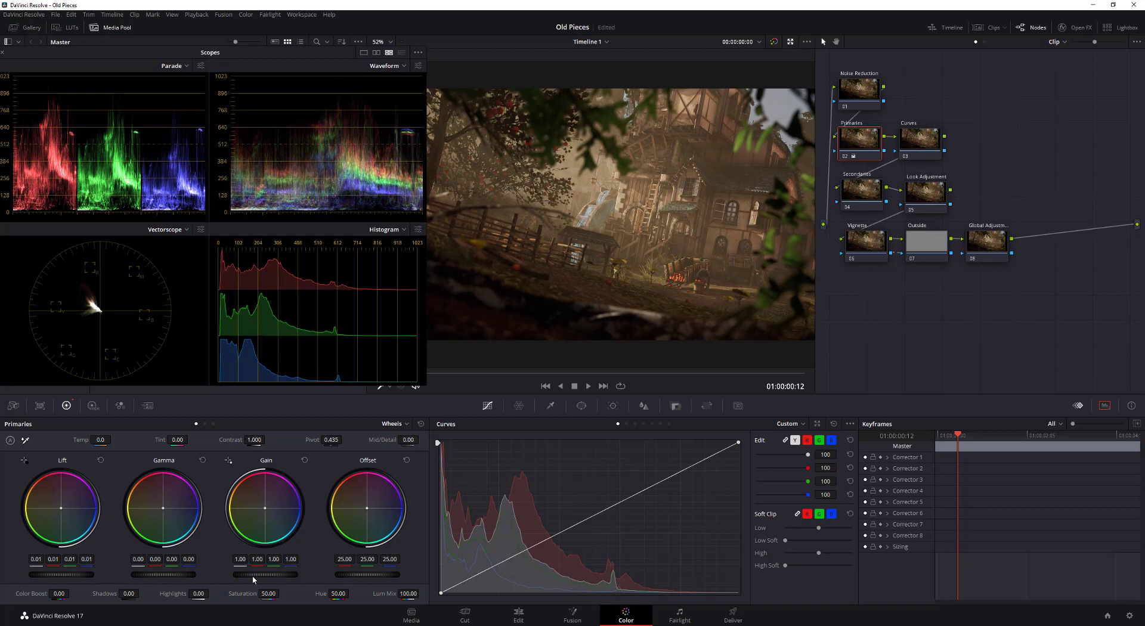
left_click_drag(266, 574, 286, 575)
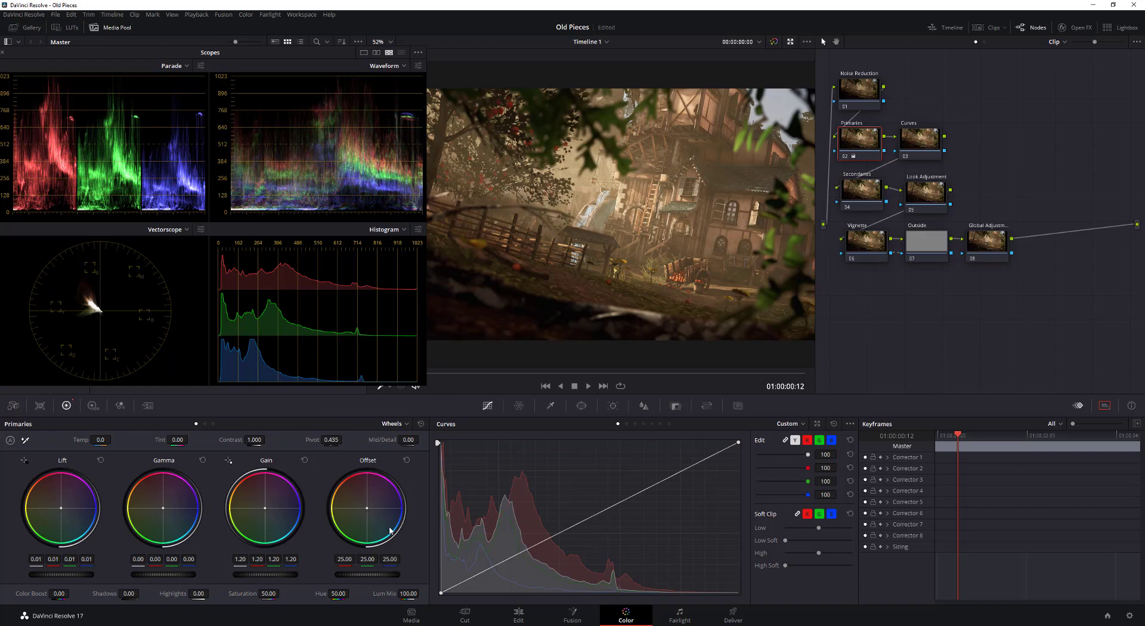
key("ctrl+s")
Set Primaries gamma to 0.04, reset lift to 0.00, and save the project
left_click_drag(163, 576, 181, 577)
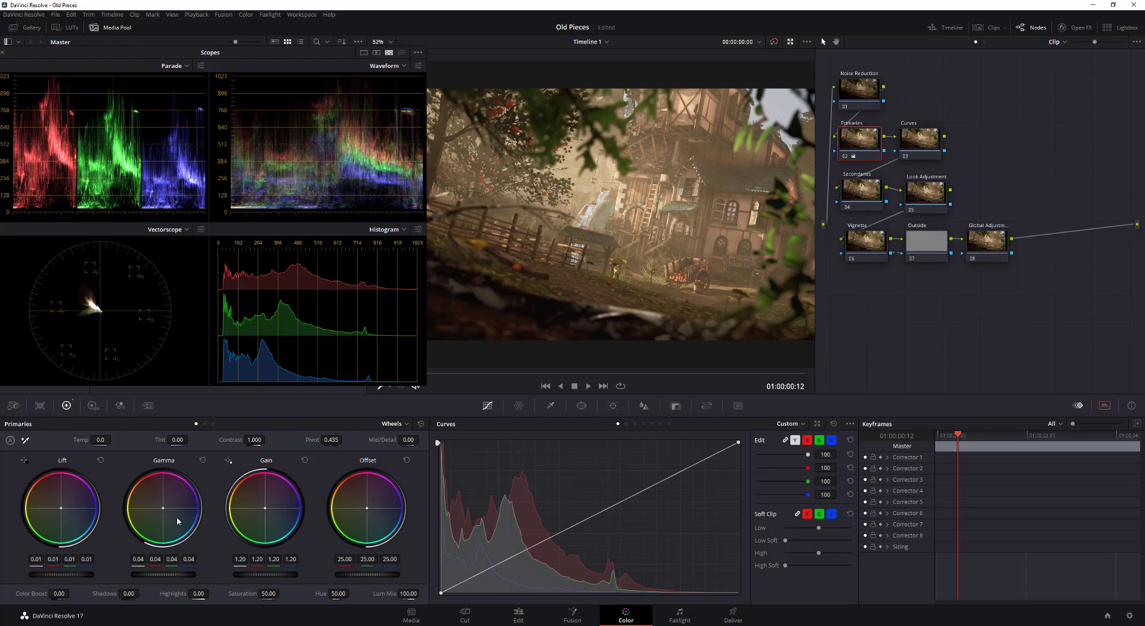
left_click_drag(59, 575, 61, 574)
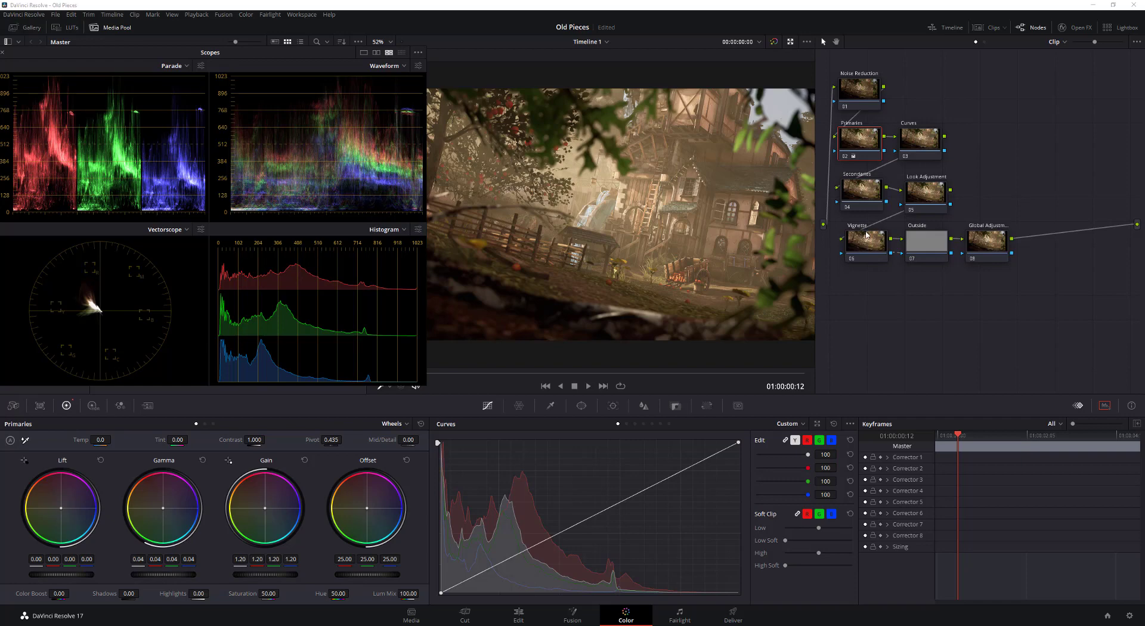
key("ctrl+s")
Raise the Primaries node's Saturation from 50 to exactly 60
left_click(917, 138)
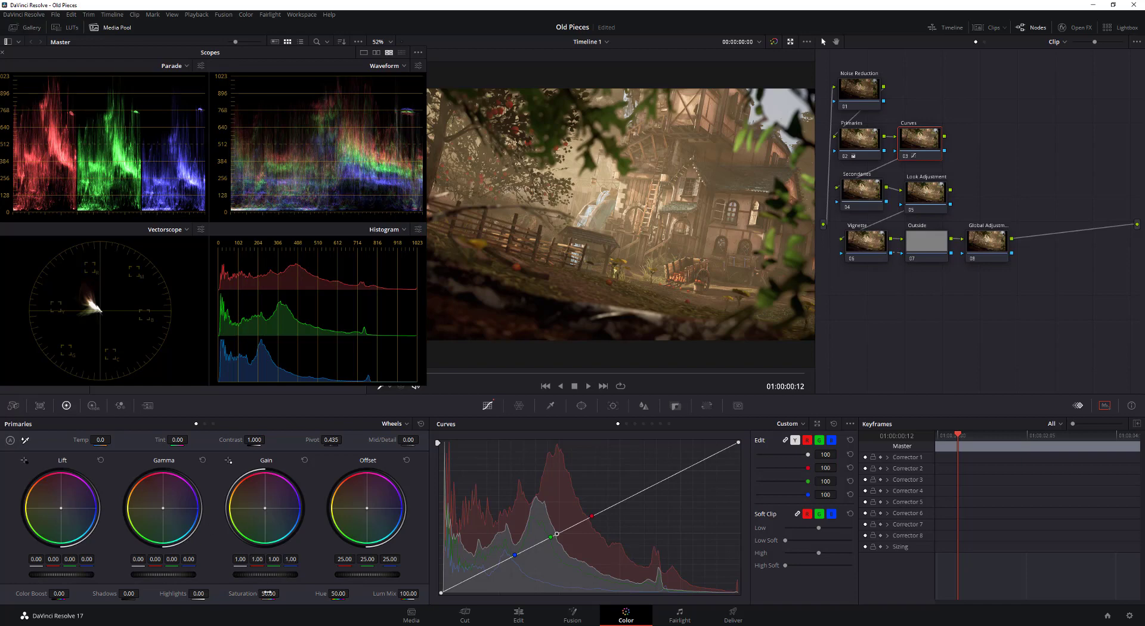
left_click(859, 149)
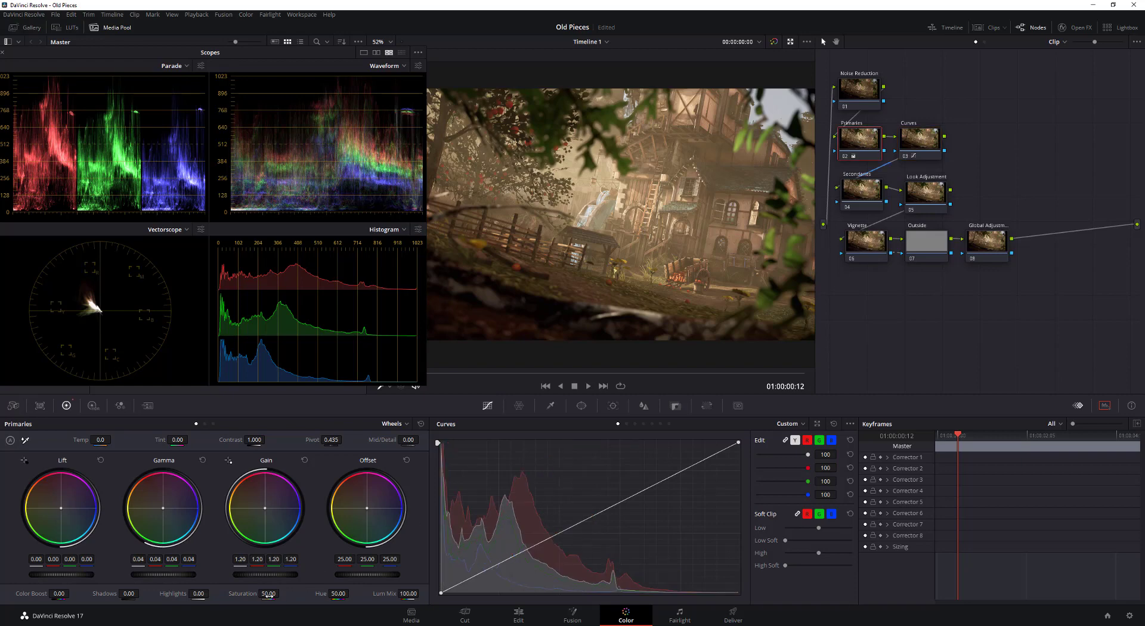
left_click_drag(281, 592, 281, 592)
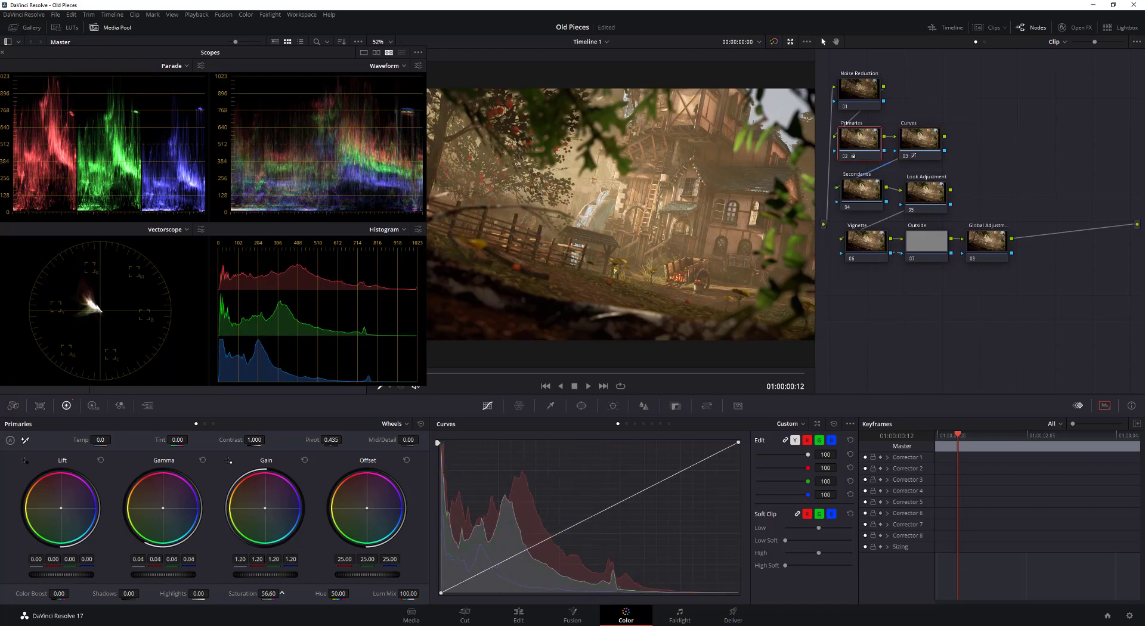
left_click(266, 596)
type("60")
key("Return")
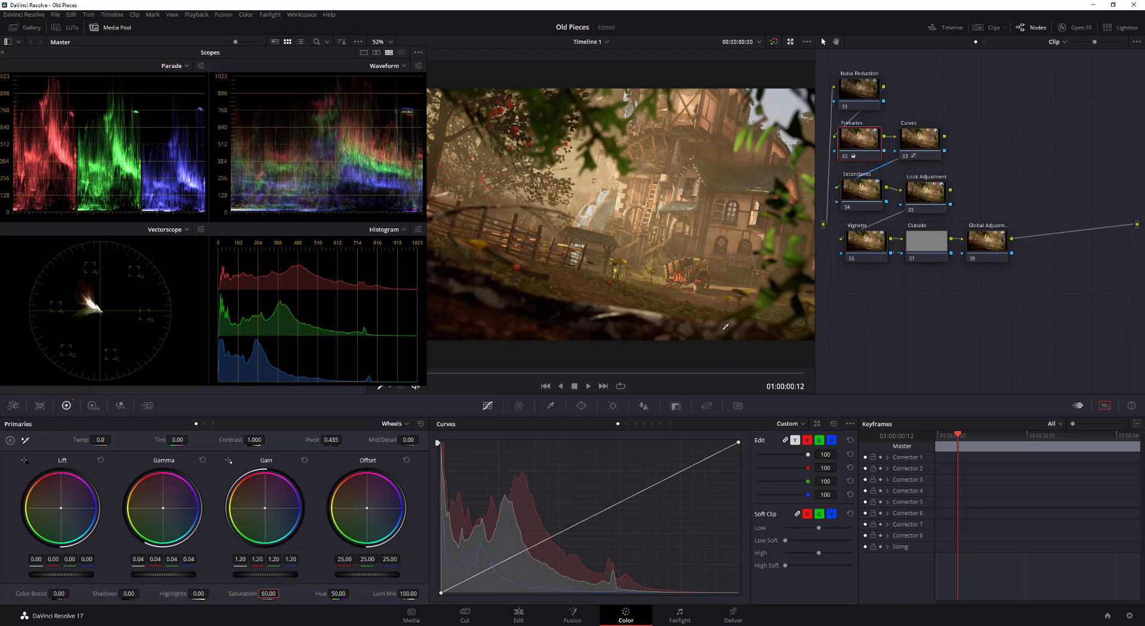
Set the Curves node's contrast to 1.048 at pivot 0.298 and save
left_click(916, 146)
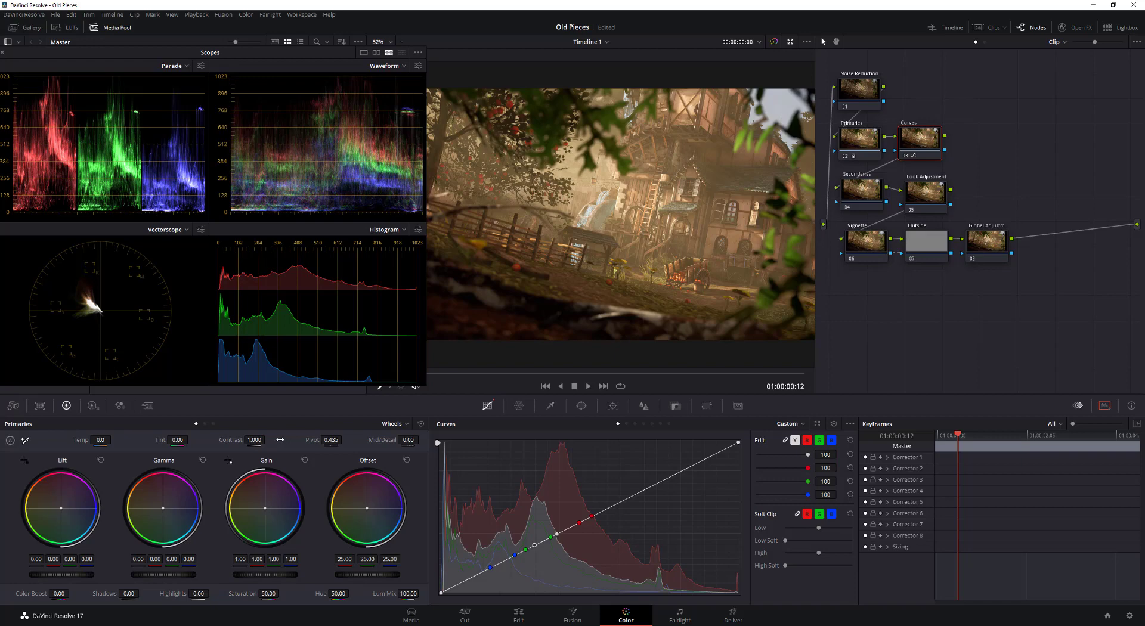
mouse_move(256, 441)
left_mouse_down()
mouse_move(289, 440)
mouse_move(166, 440)
mouse_move(286, 439)
mouse_move(215, 439)
mouse_move(284, 440)
mouse_move(254, 440)
mouse_move(265, 440)
left_mouse_up()
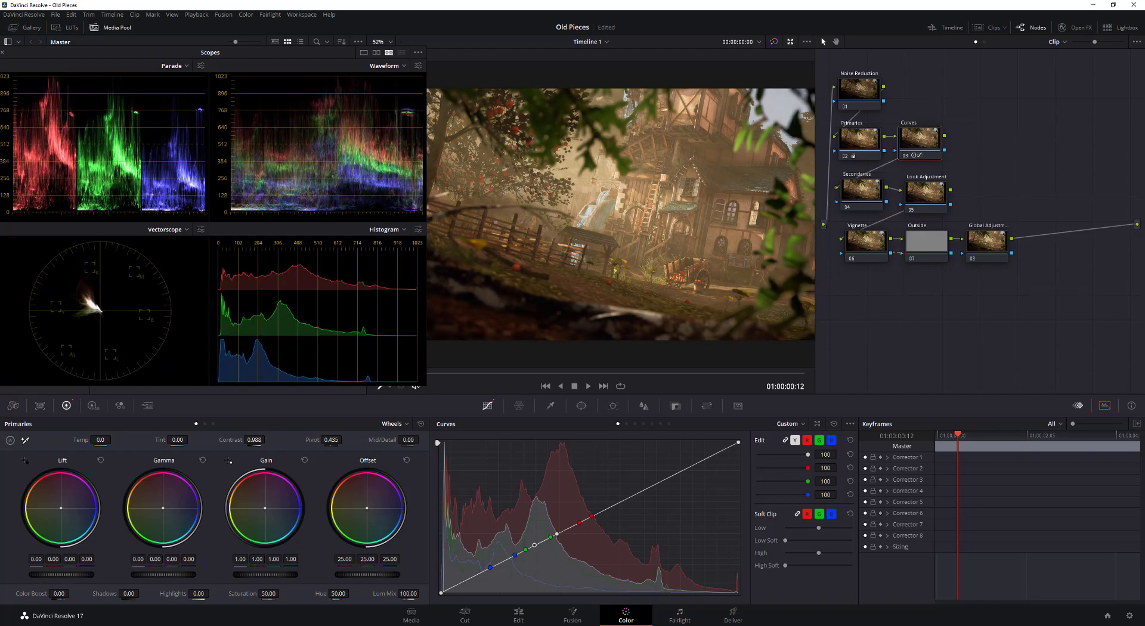
left_click_drag(251, 444, 331, 440)
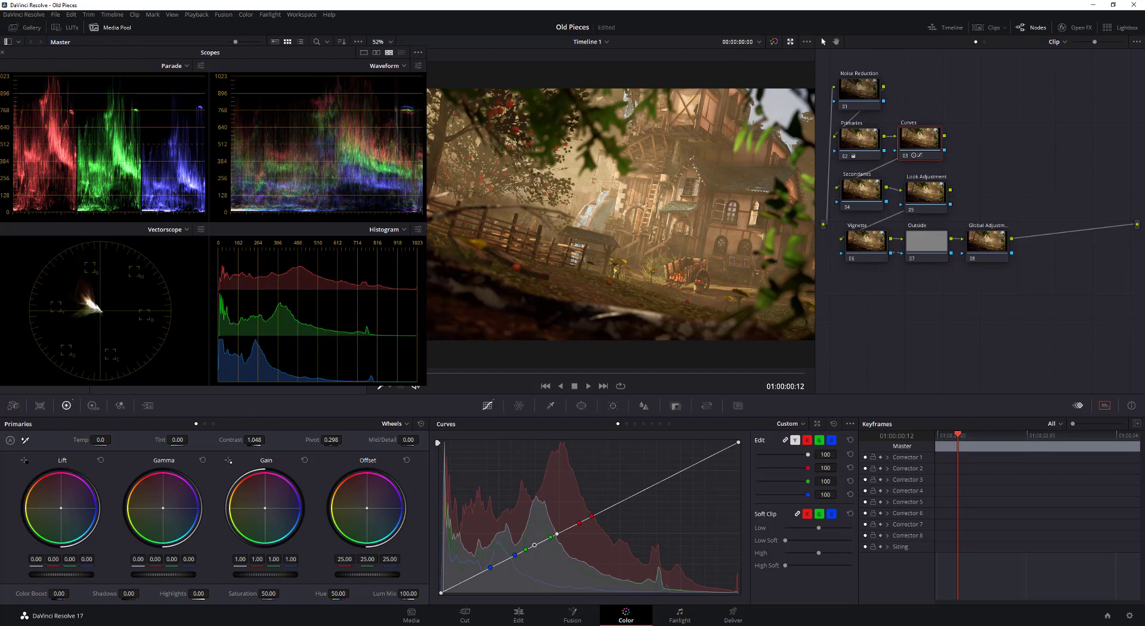
key("ctrl+s")
On Primaries, keep gain at 1.20 and lower Offset to 24.70 on all channels
left_click(855, 146)
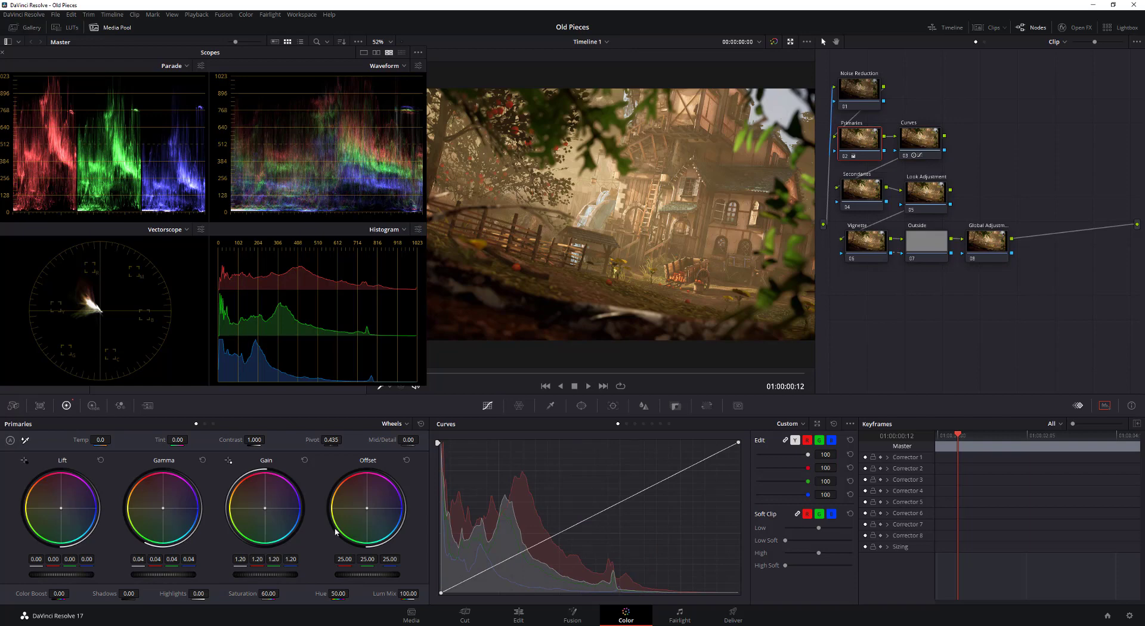
mouse_move(265, 574)
left_mouse_down()
mouse_move(245, 575)
mouse_move(286, 574)
mouse_move(275, 574)
left_mouse_up()
mouse_move(367, 574)
left_mouse_down()
mouse_move(422, 575)
mouse_move(365, 575)
left_mouse_up()
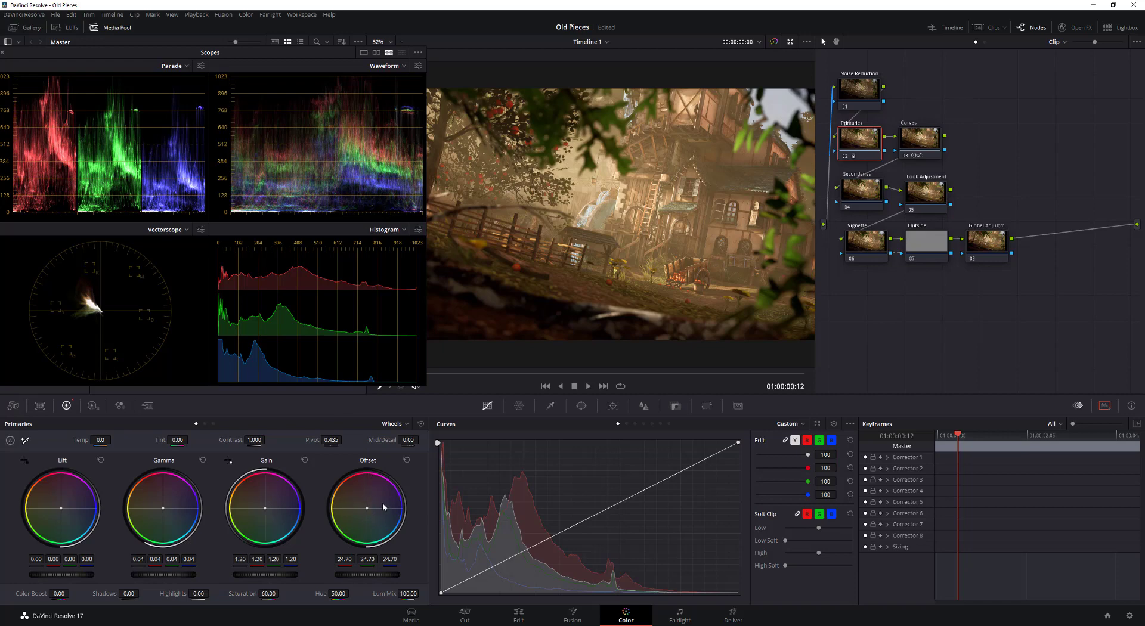
Shift the Offset balance toward blue: 19.32 red, 24.61 green, 27.47 blue
left_click_drag(367, 508, 369, 511)
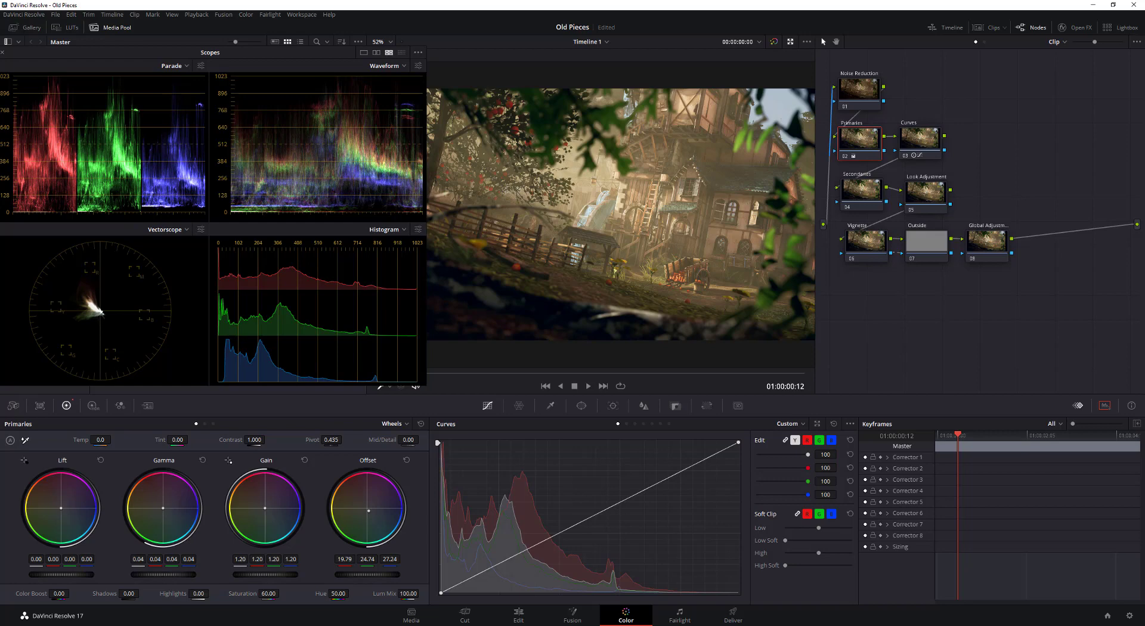
left_click_drag(368, 510, 370, 511)
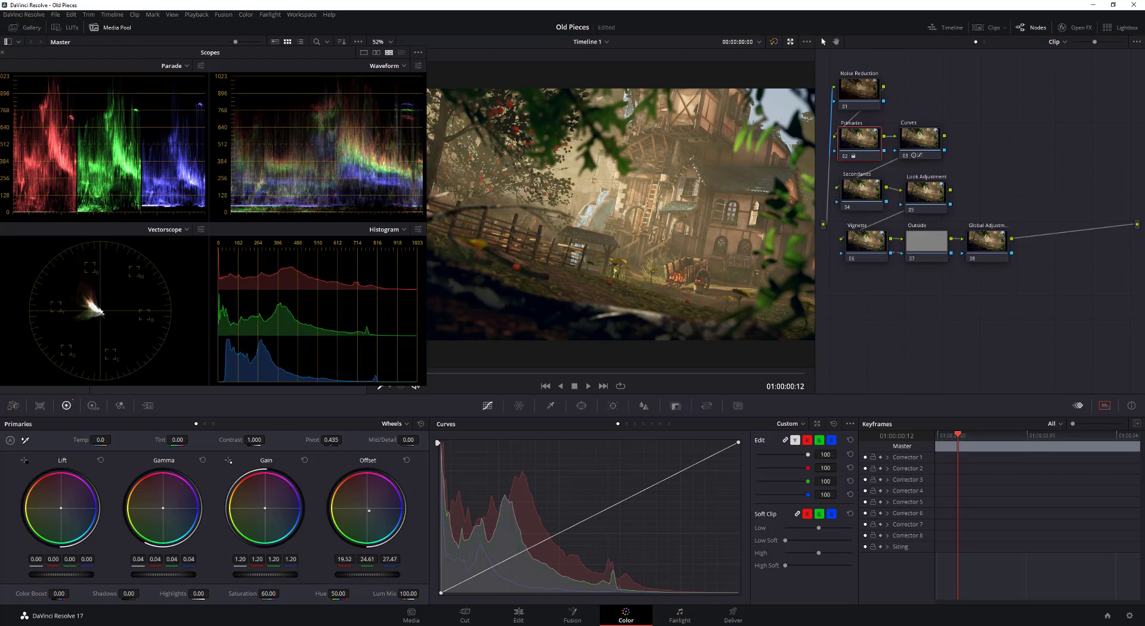
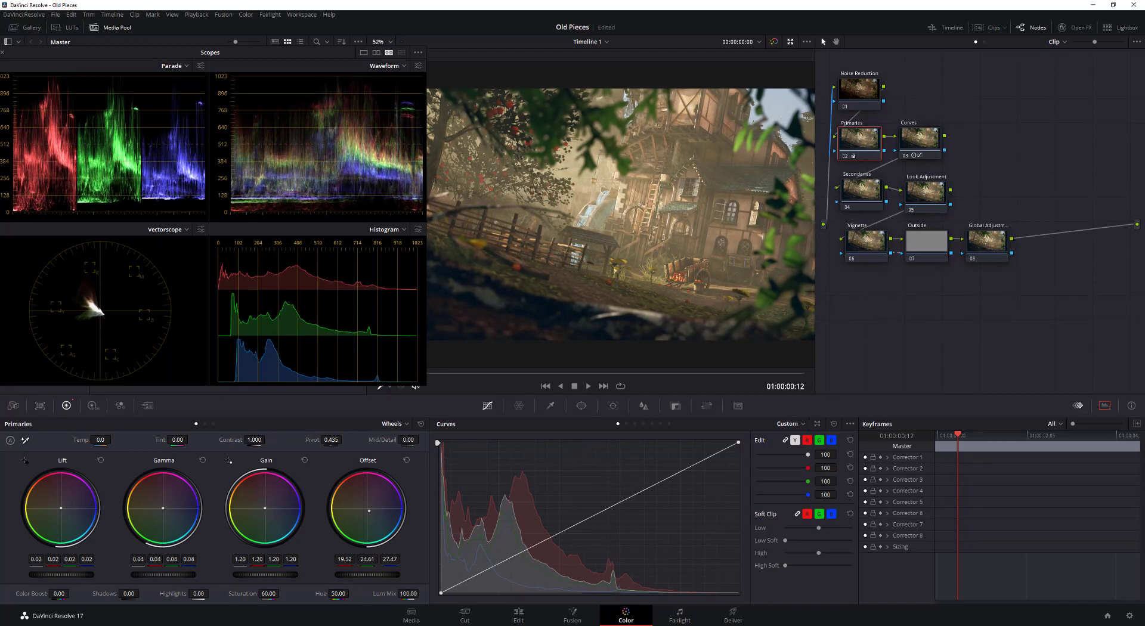
Bring the Primaries gain master down to 1.08 to darken the highlights, and save
left_click_drag(265, 575, 250, 575)
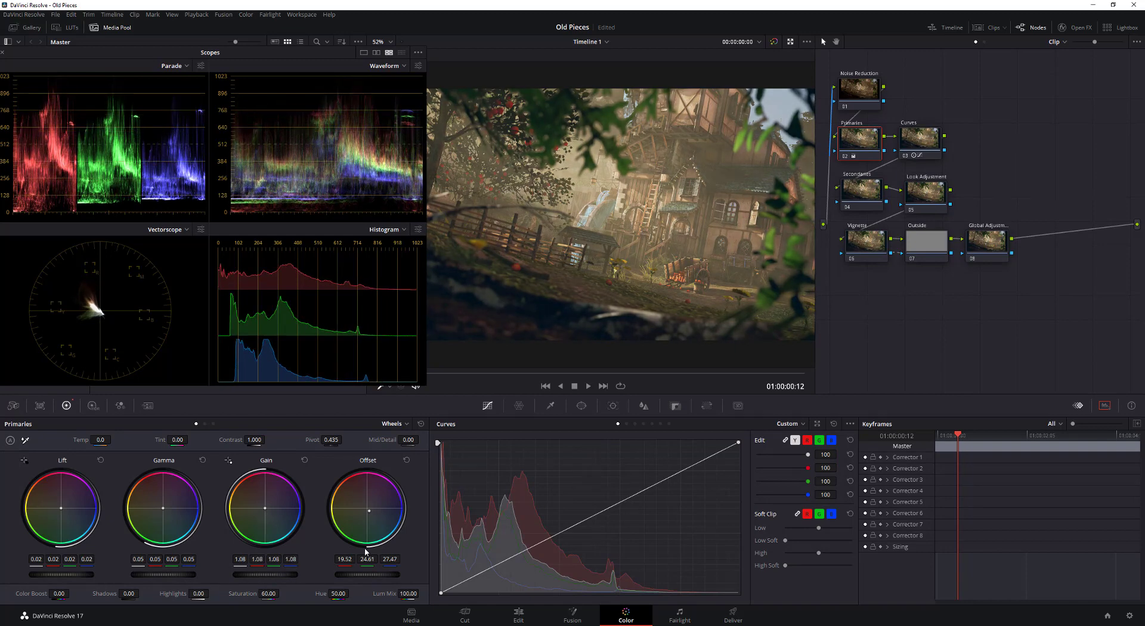
key("ctrl+s")
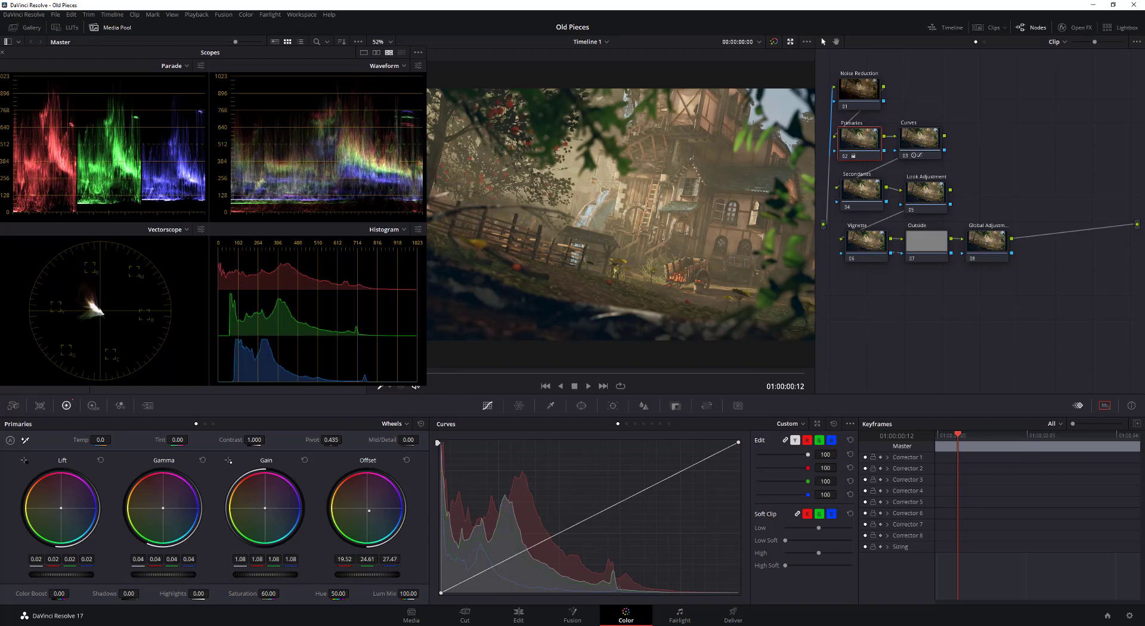
Try green and blue gain shifts, then drop the Lift blue value to 0.00
left_click(261, 504)
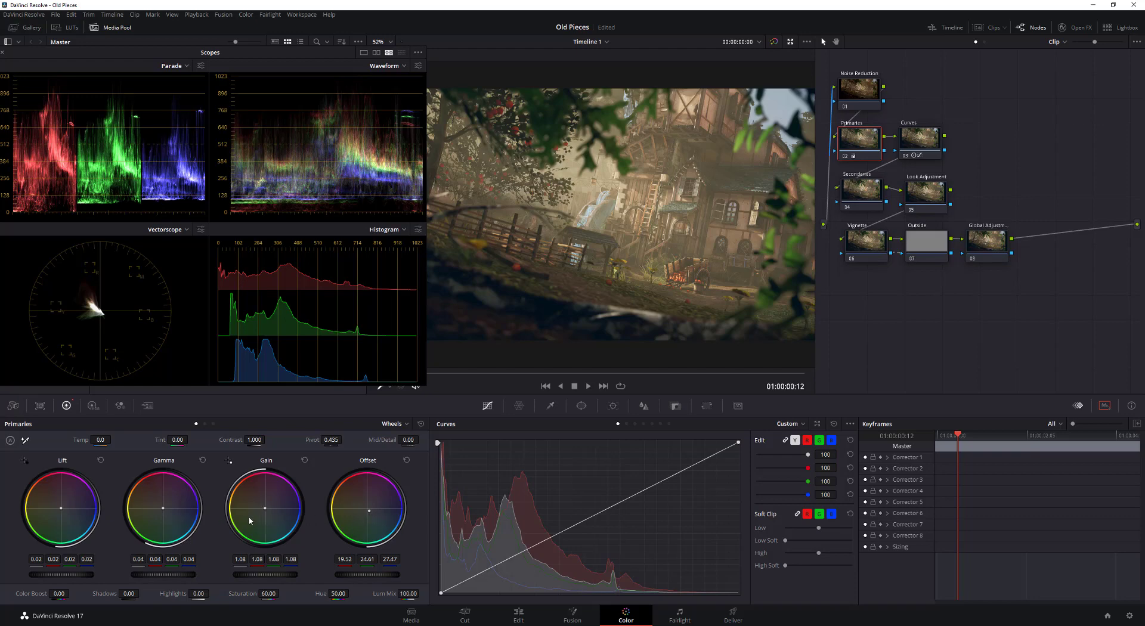
left_click_drag(264, 508, 258, 508)
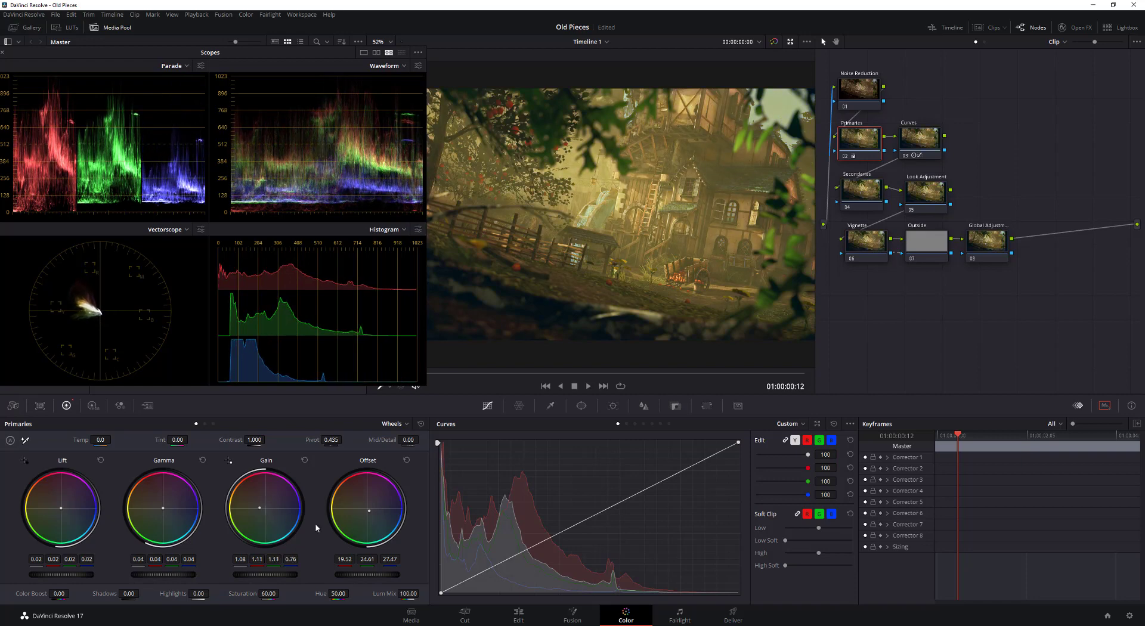
left_click_drag(317, 528, 404, 540)
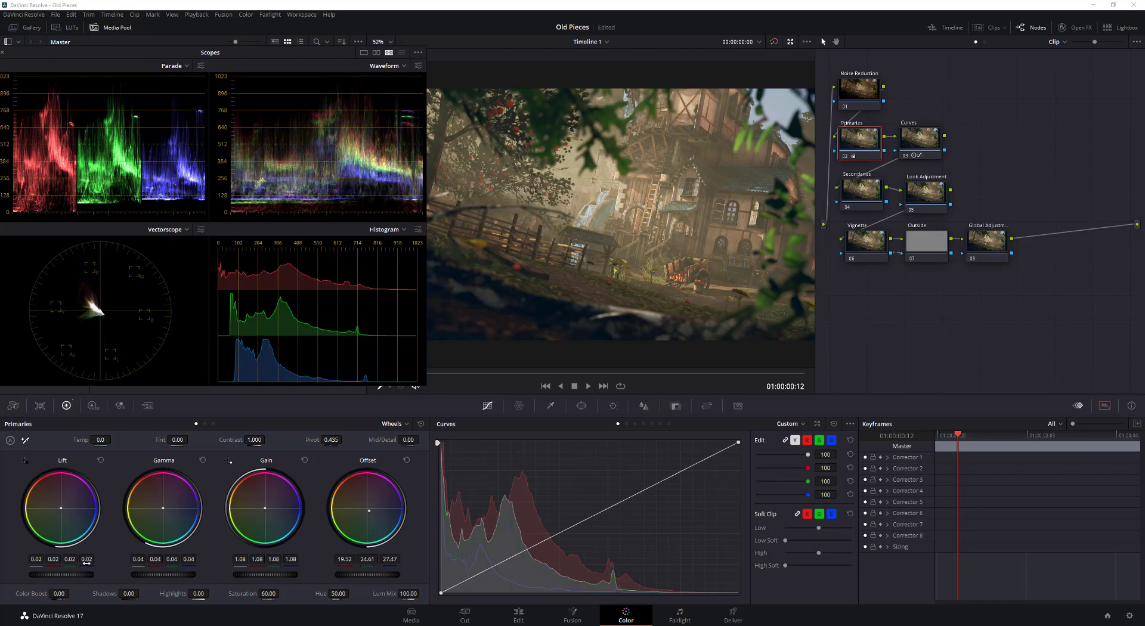
mouse_move(87, 561)
left_mouse_down()
mouse_move(58, 560)
mouse_move(89, 560)
left_mouse_up()
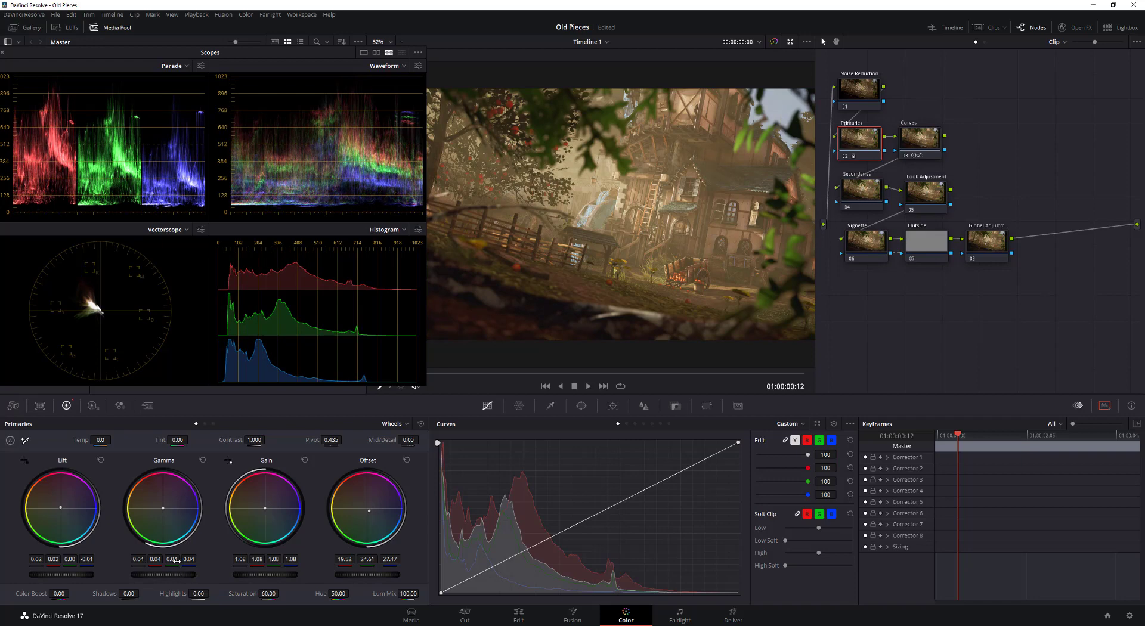
Add green to gamma, cut gain red to 0.99, add blue to gain and gamma, and save
mouse_move(172, 559)
left_mouse_down()
mouse_move(183, 559)
mouse_move(172, 559)
left_mouse_up()
left_click_drag(256, 560, 244, 560)
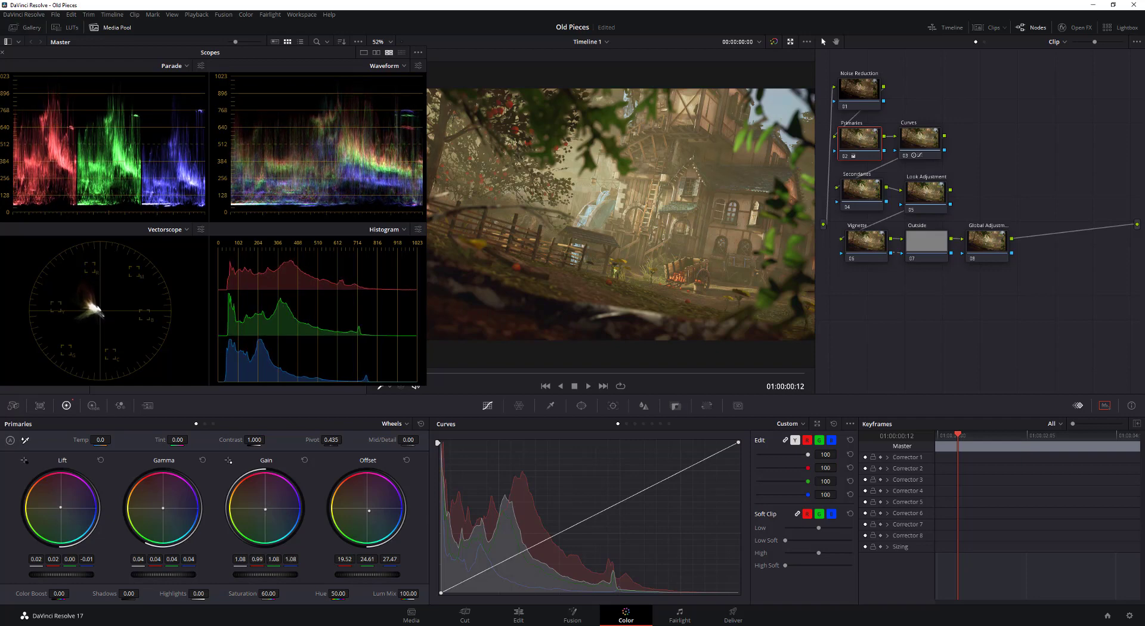
left_click_drag(291, 559, 300, 559)
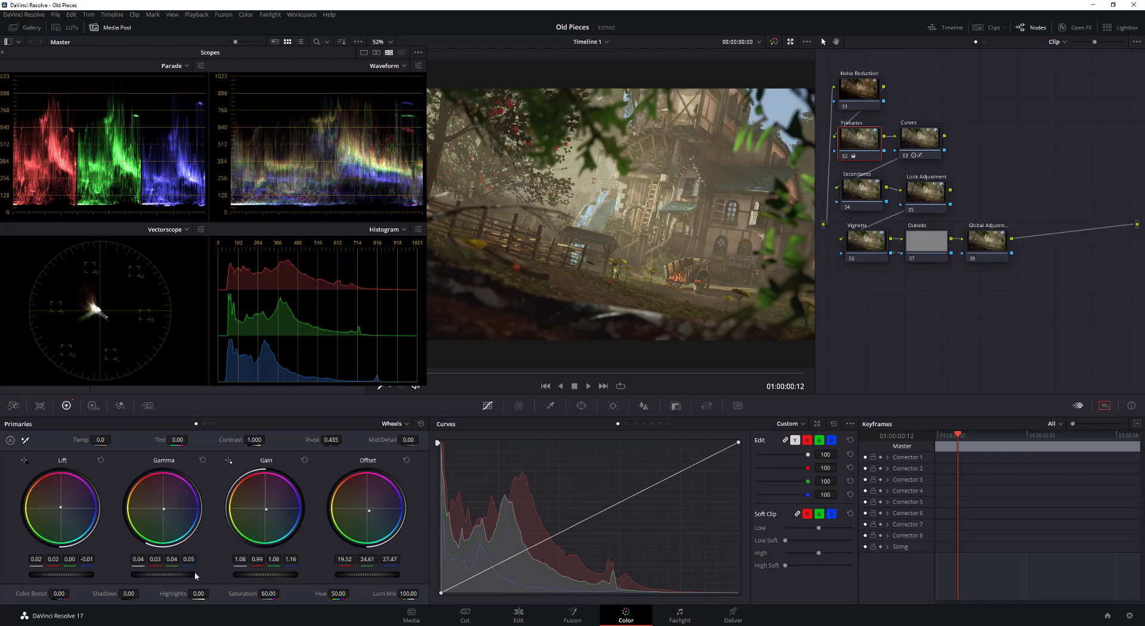
left_click_drag(185, 564, 192, 560)
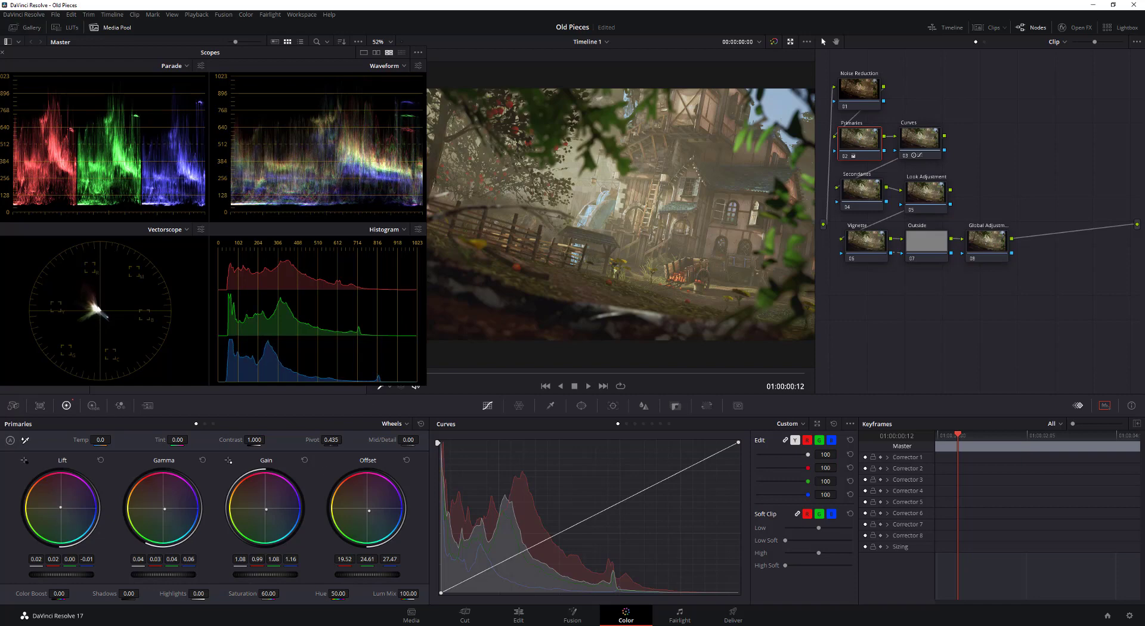
key("ctrl+s")
Refine the blues: gain blue up to 1.27 and gamma blue settled at 0.09
left_click_drag(188, 559, 192, 560)
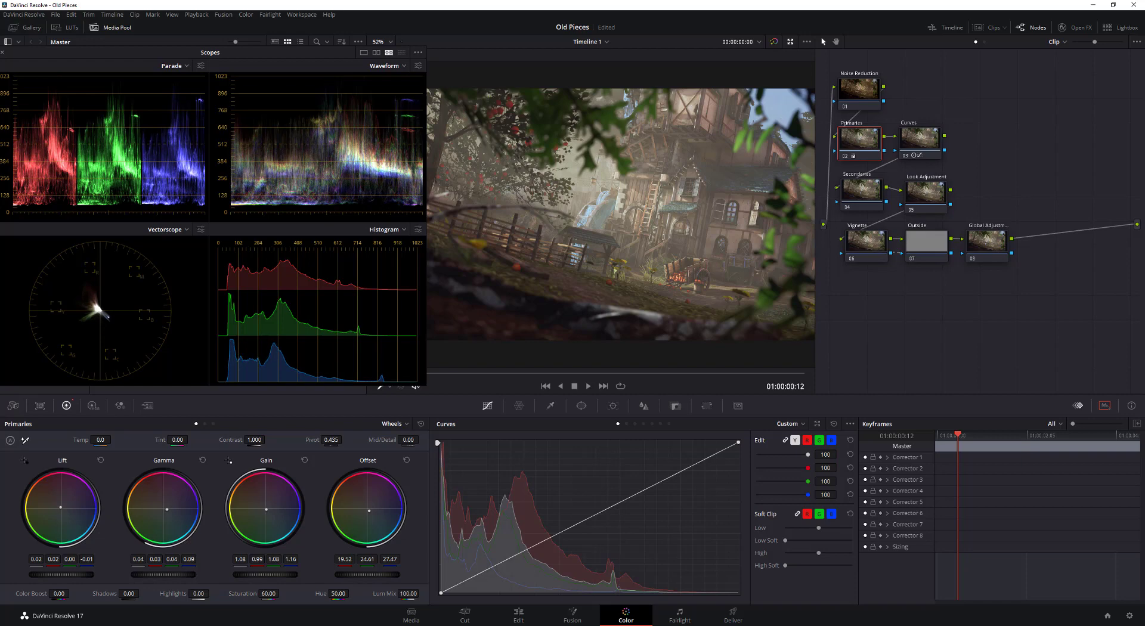
left_click_drag(284, 568, 291, 568)
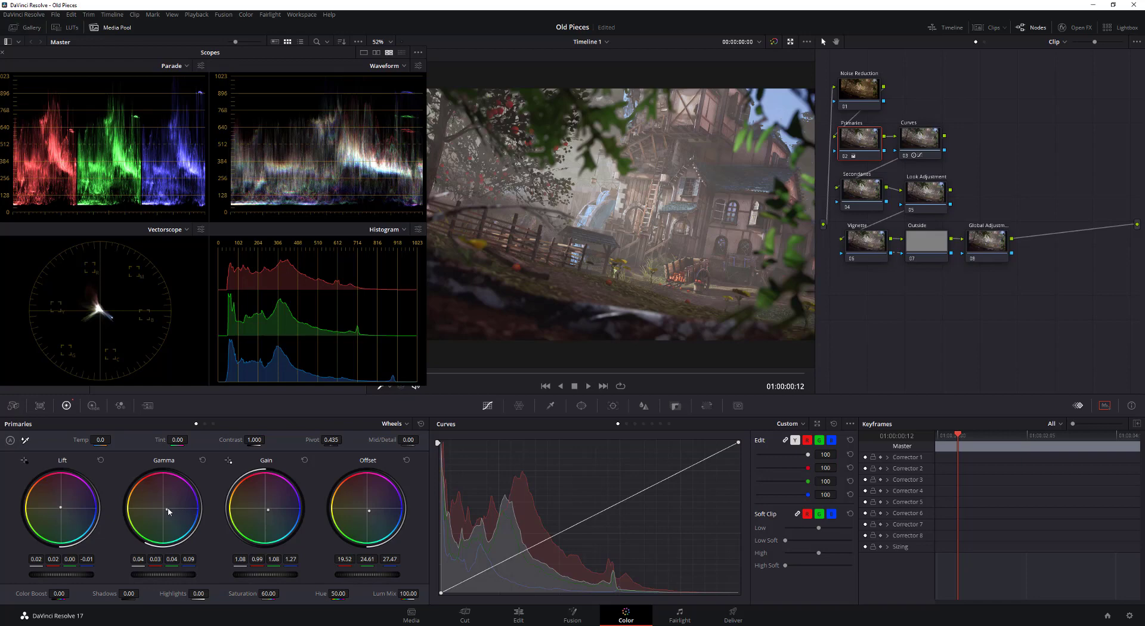
left_click_drag(167, 512, 166, 511)
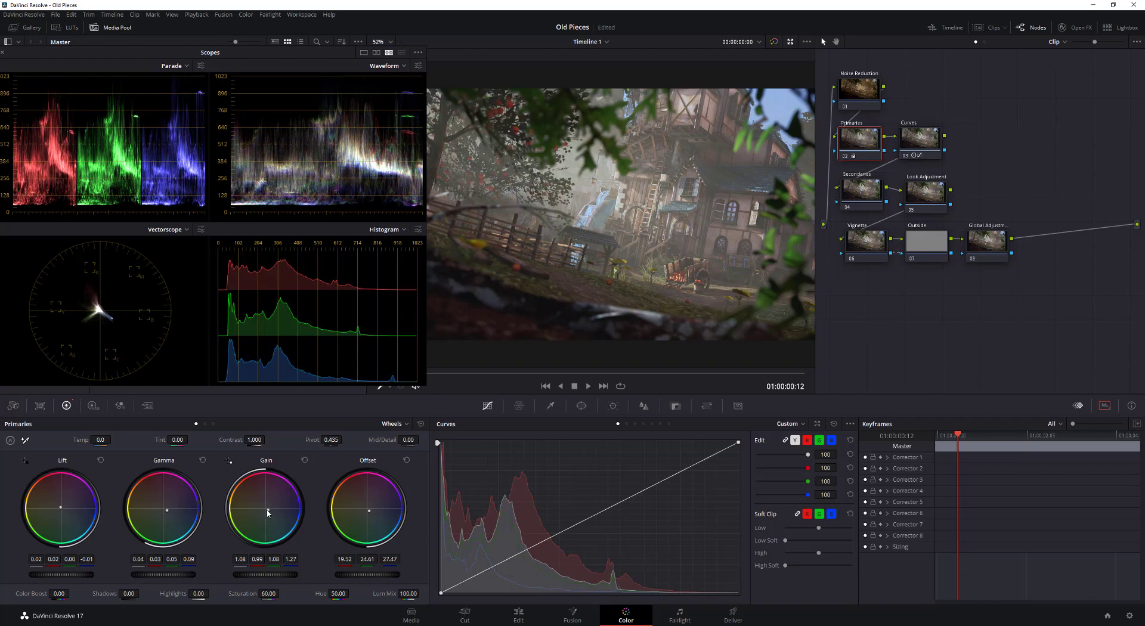
Ease back gain blue and set Lift to 0.01, -0.00, -0.02, -0.02, then save
left_click_drag(267, 513, 266, 513)
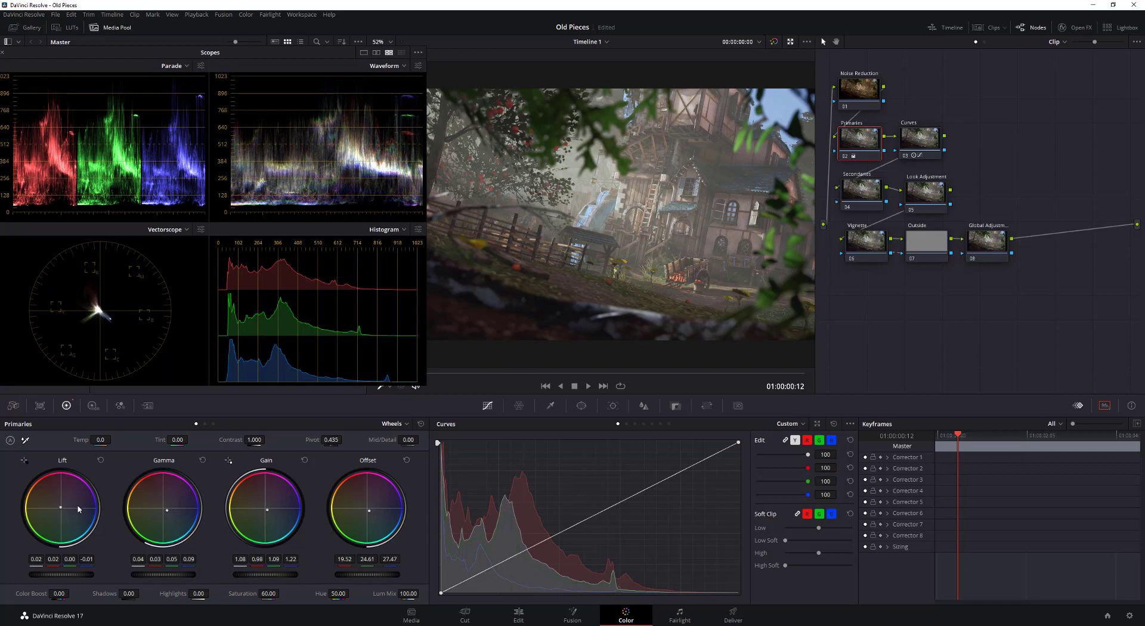
left_click_drag(62, 511, 66, 510)
mouse_move(75, 575)
left_mouse_down()
mouse_move(51, 560)
mouse_move(68, 560)
left_mouse_up()
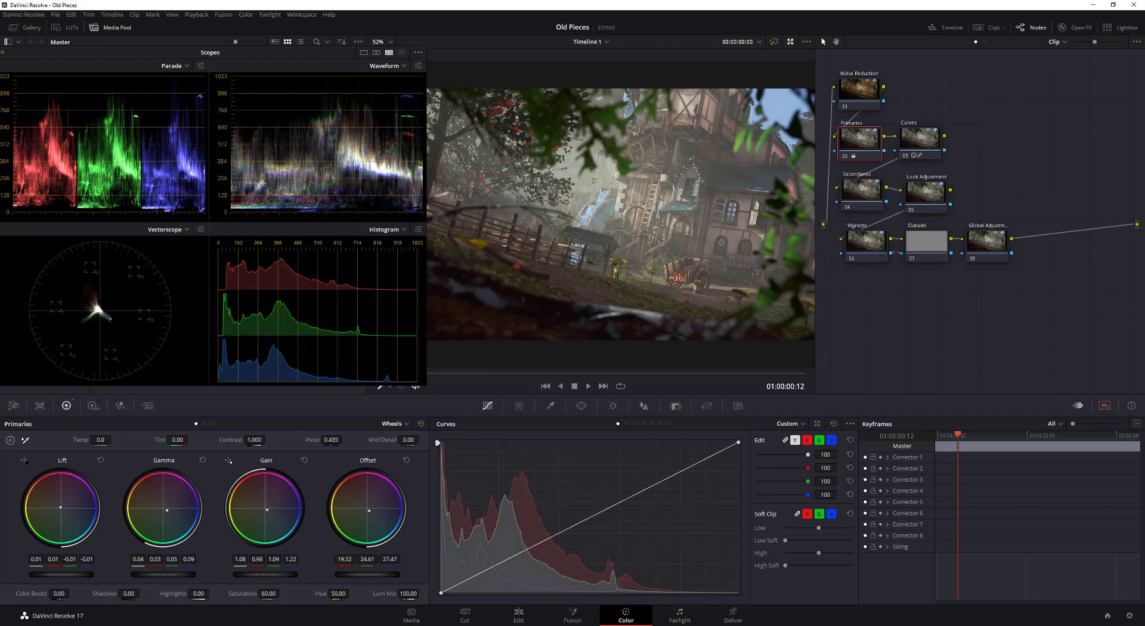
key("ctrl+s")
Raise the gain to 1.17, 1.07, 1.16, 1.32 with small shadow tweaks
left_click_drag(271, 576, 294, 575)
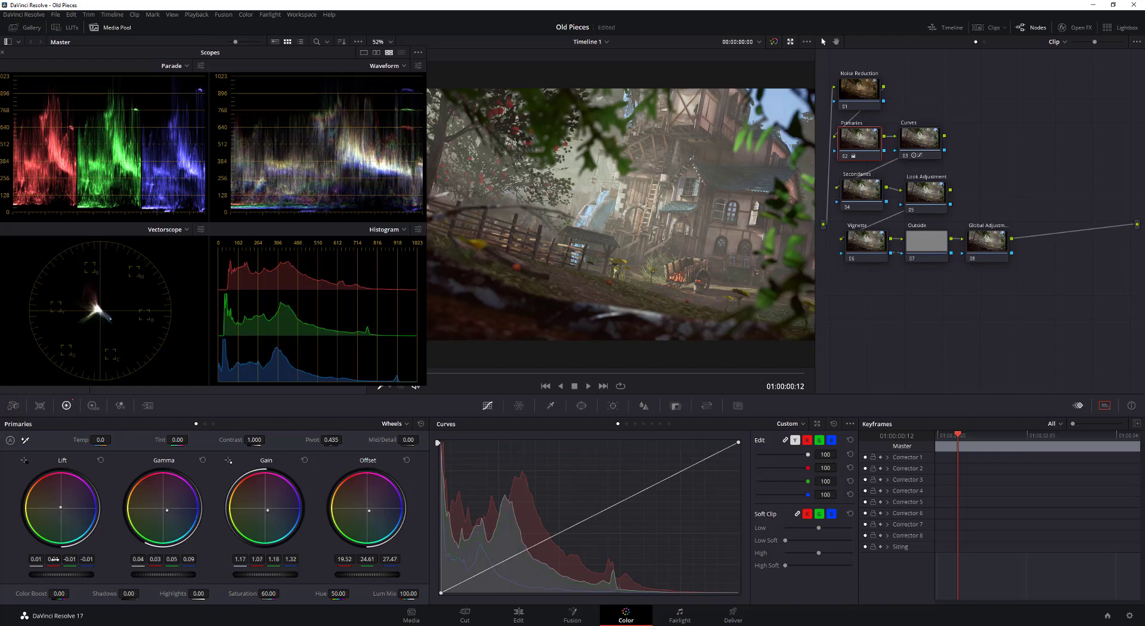
left_click_drag(53, 559, 51, 560)
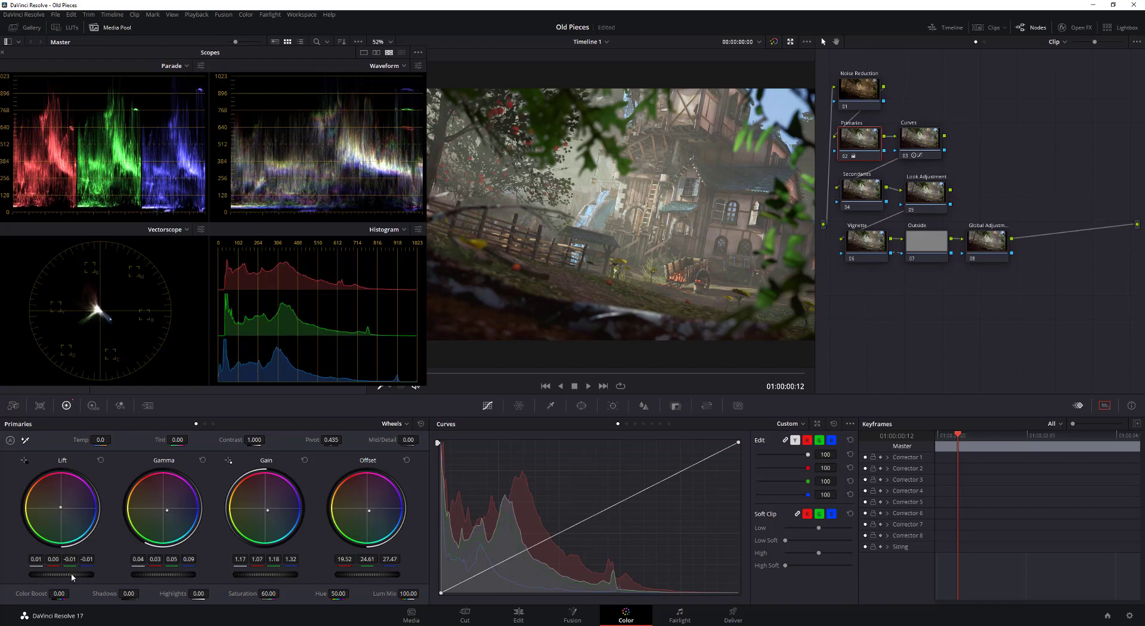
mouse_move(72, 575)
left_mouse_down()
mouse_move(93, 560)
mouse_move(63, 575)
mouse_move(75, 574)
left_mouse_up()
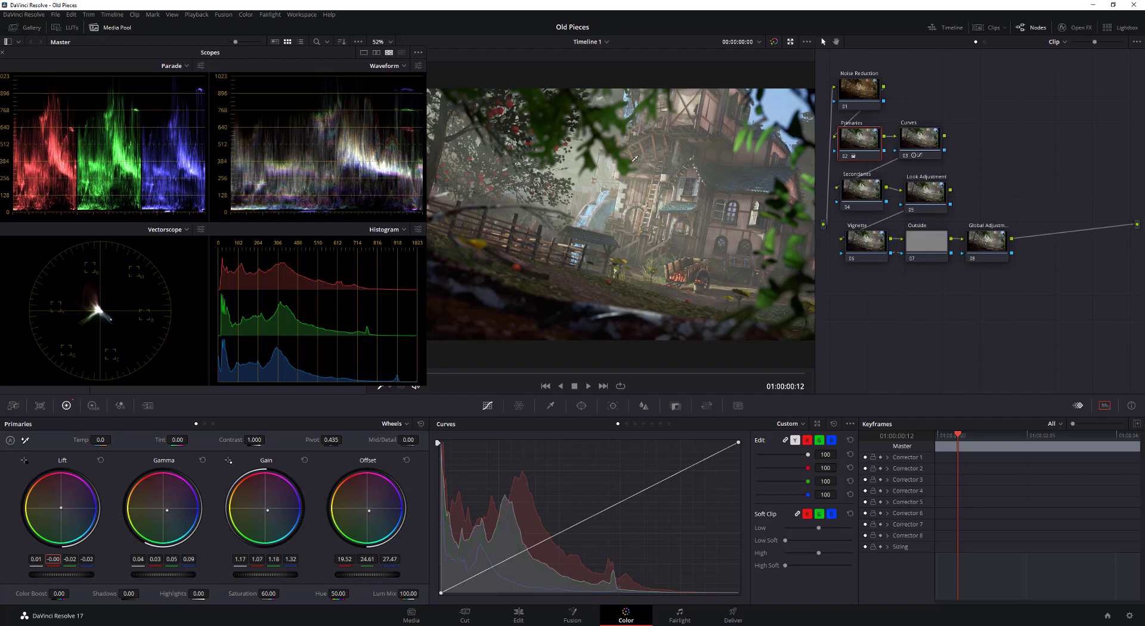
left_click(774, 42)
left_click(774, 42)
left_click(774, 42)
left_click(774, 42)
left_click(774, 42)
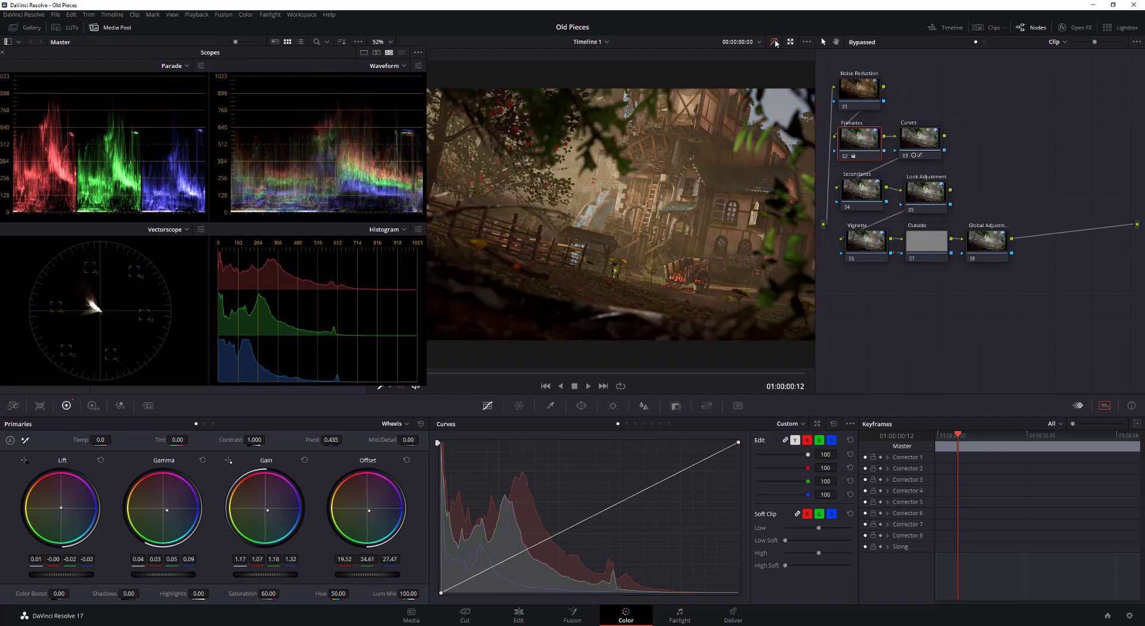
left_click(774, 41)
left_click(774, 41)
left_click(774, 42)
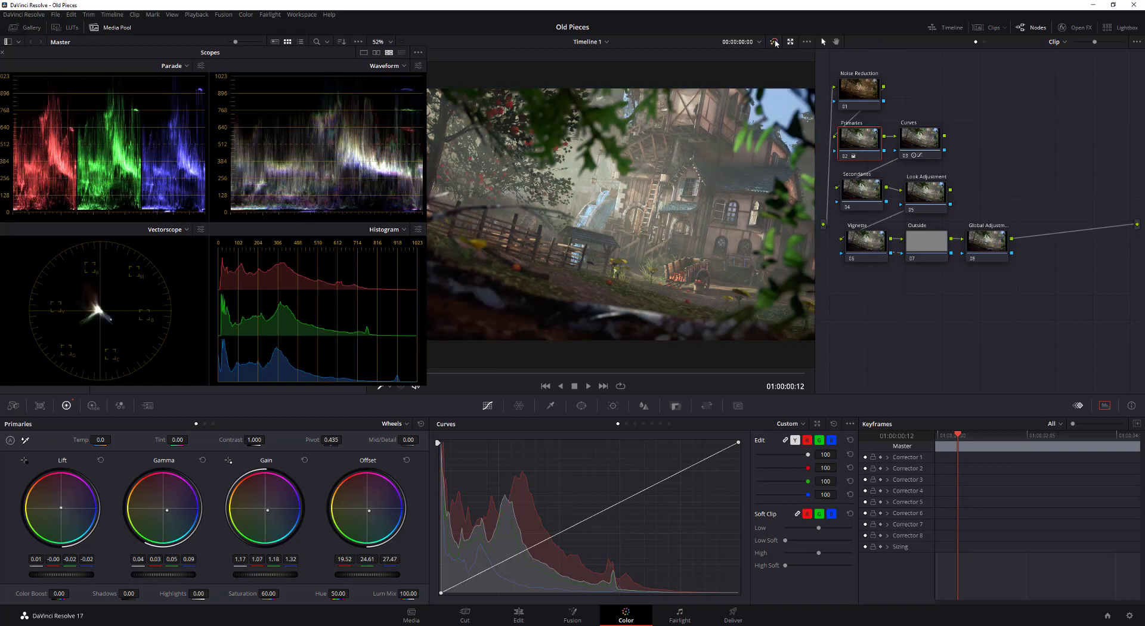
left_click(774, 42)
left_click(774, 42)
left_click(774, 45)
left_click(775, 45)
left_click(775, 44)
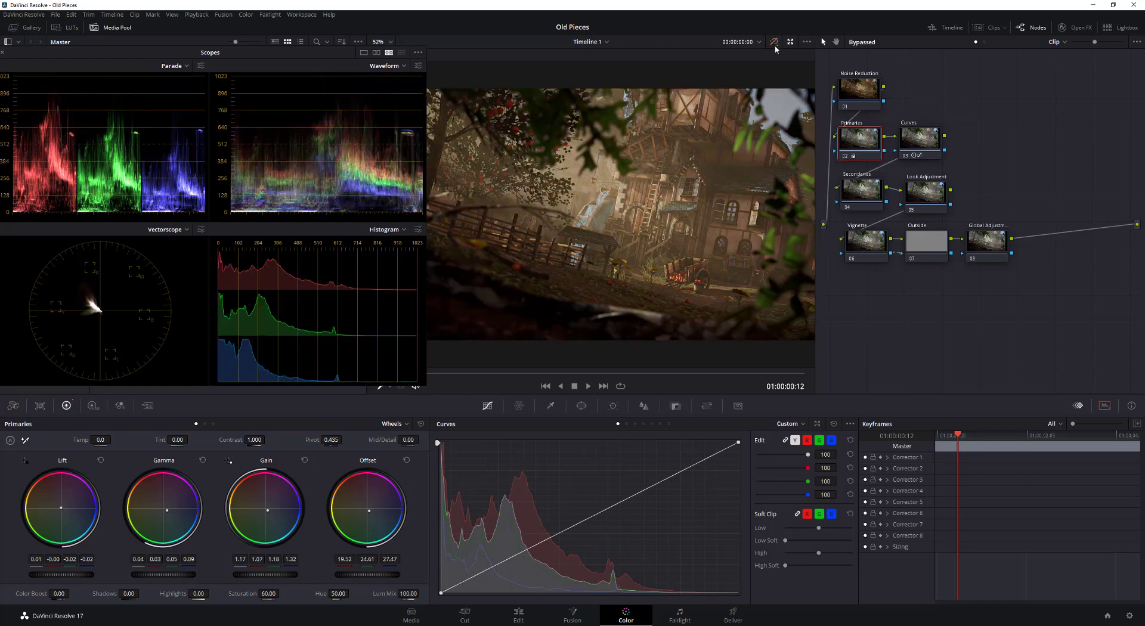
left_click(775, 44)
left_click(775, 46)
left_click(775, 47)
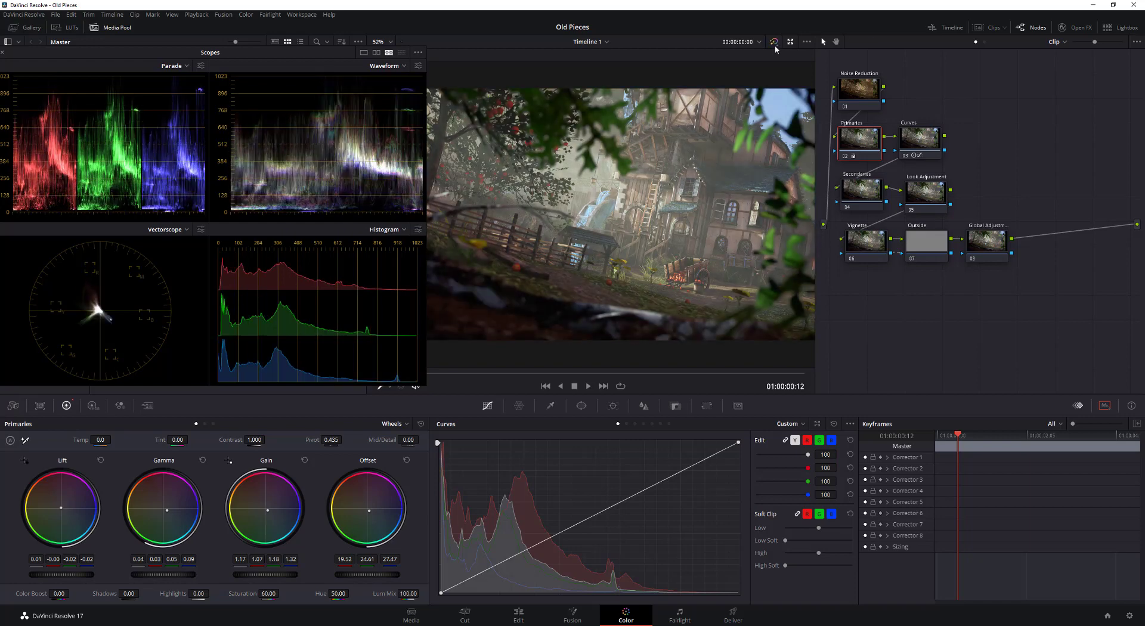
left_click(775, 46)
left_click(775, 47)
Switch the Curves palette to Hue Vs Sat
left_click(629, 425)
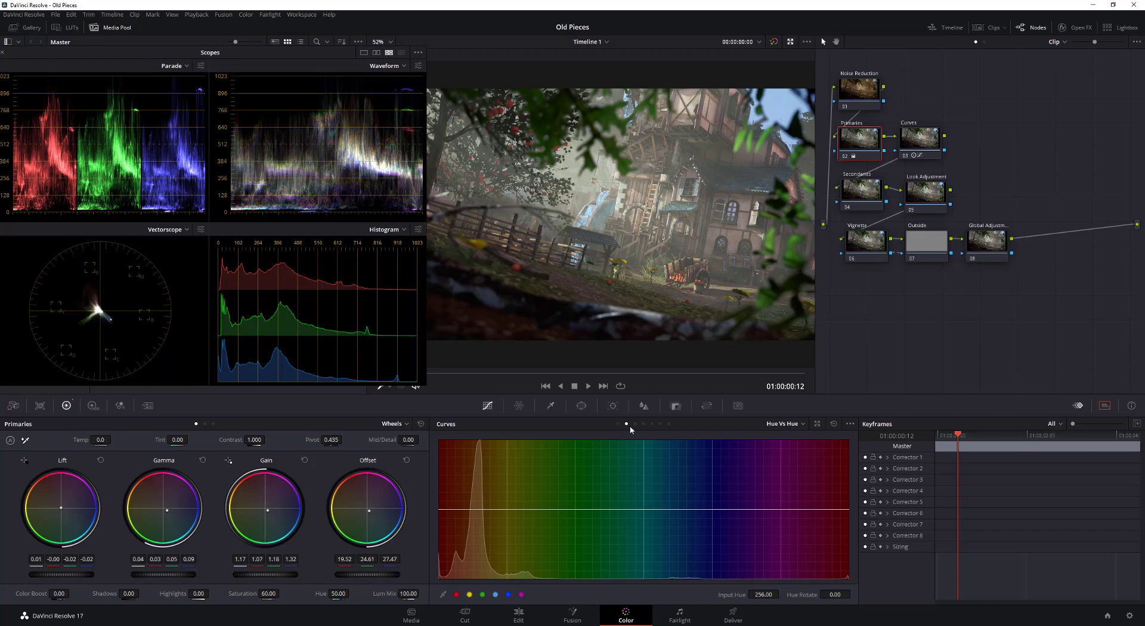
left_click(778, 424)
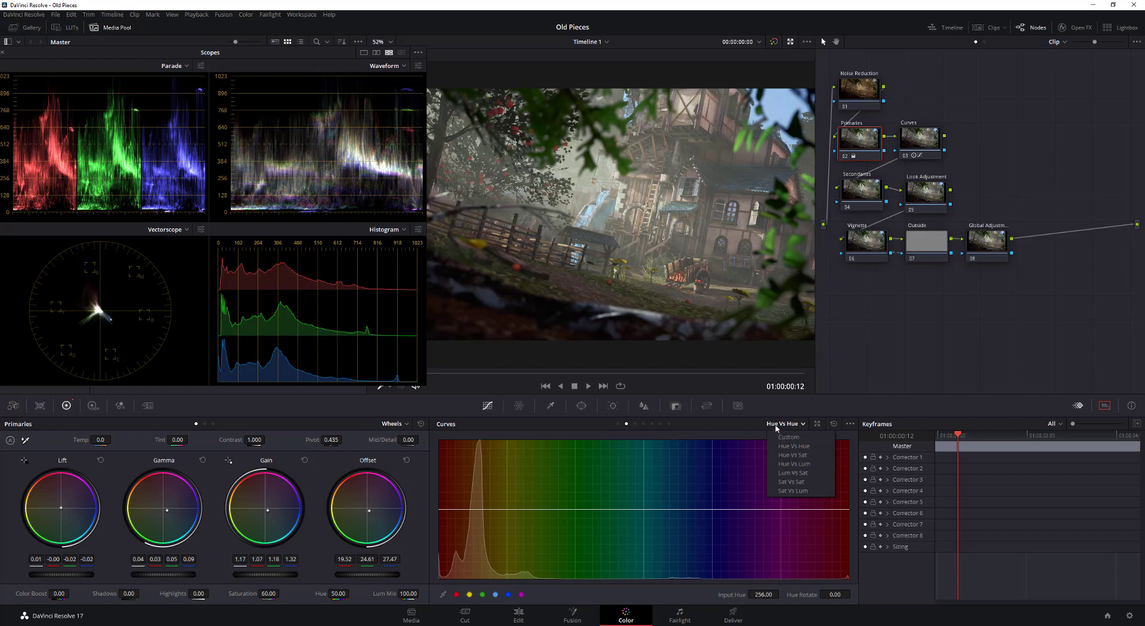
key("Escape")
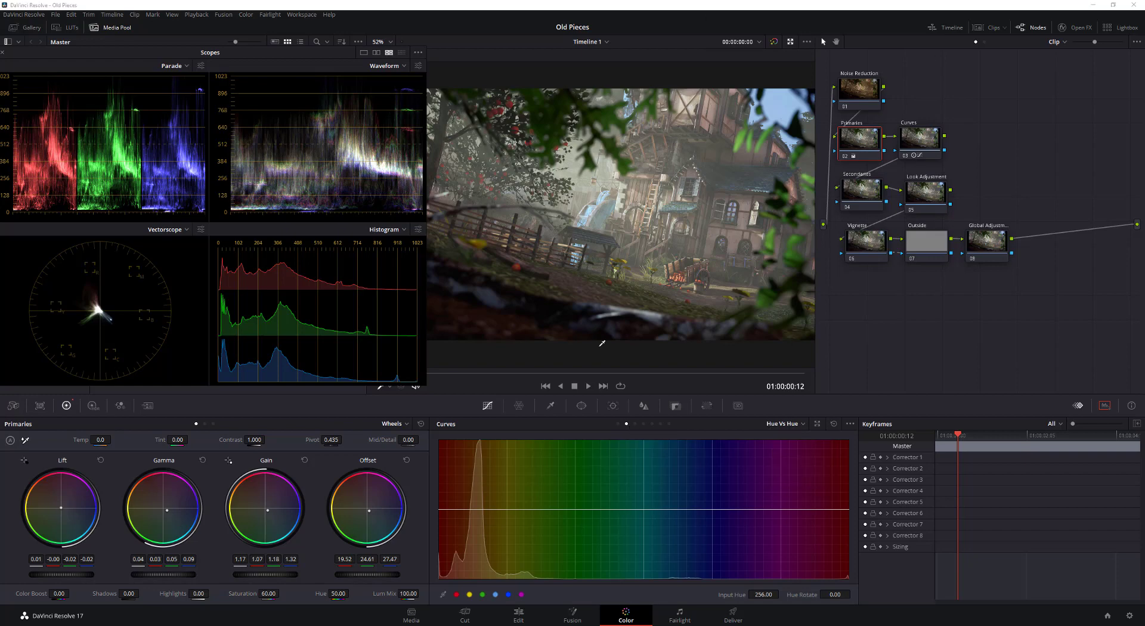
left_click(783, 424)
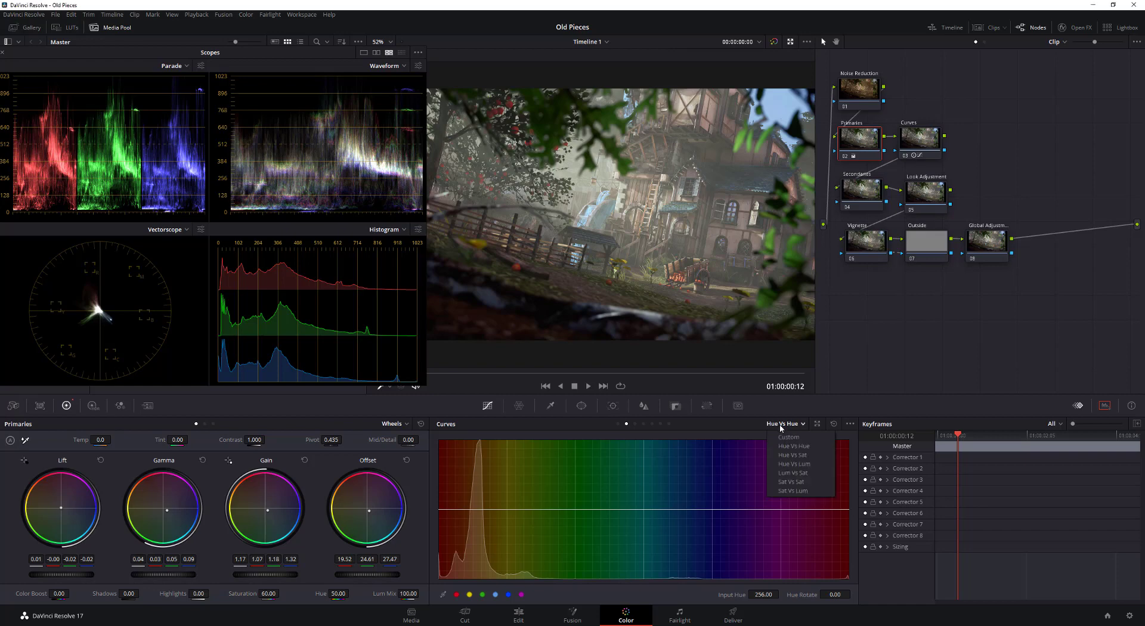
left_click(803, 458)
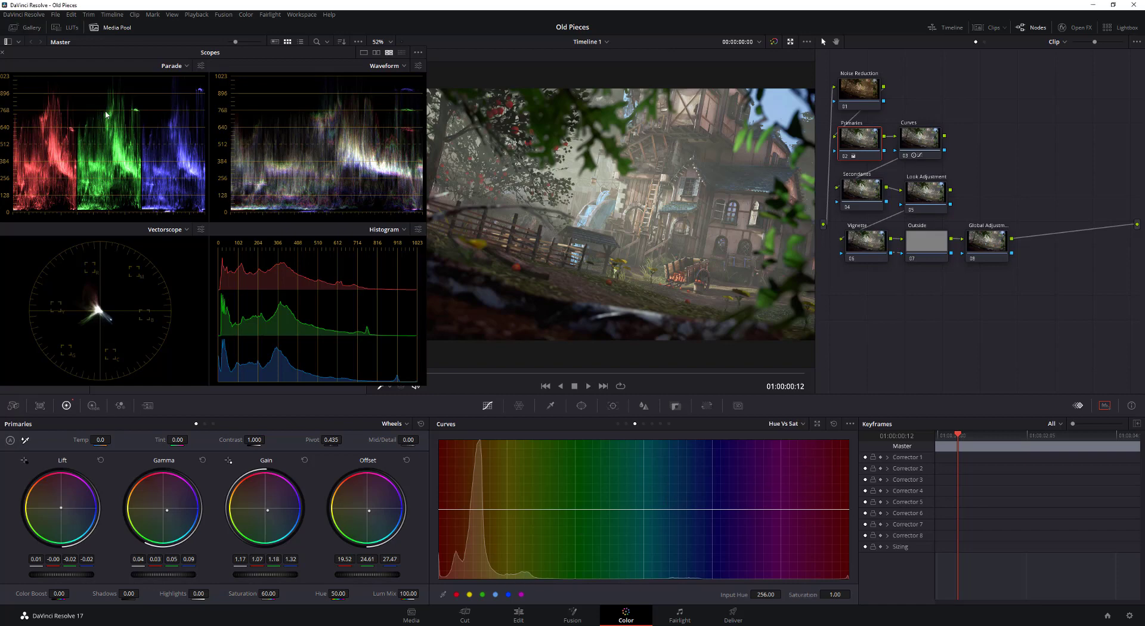
Try desaturating greens to 0.85 and boosting blue-purples, then undo to a flat curve
left_click(482, 595)
left_click_drag(831, 595, 853, 595)
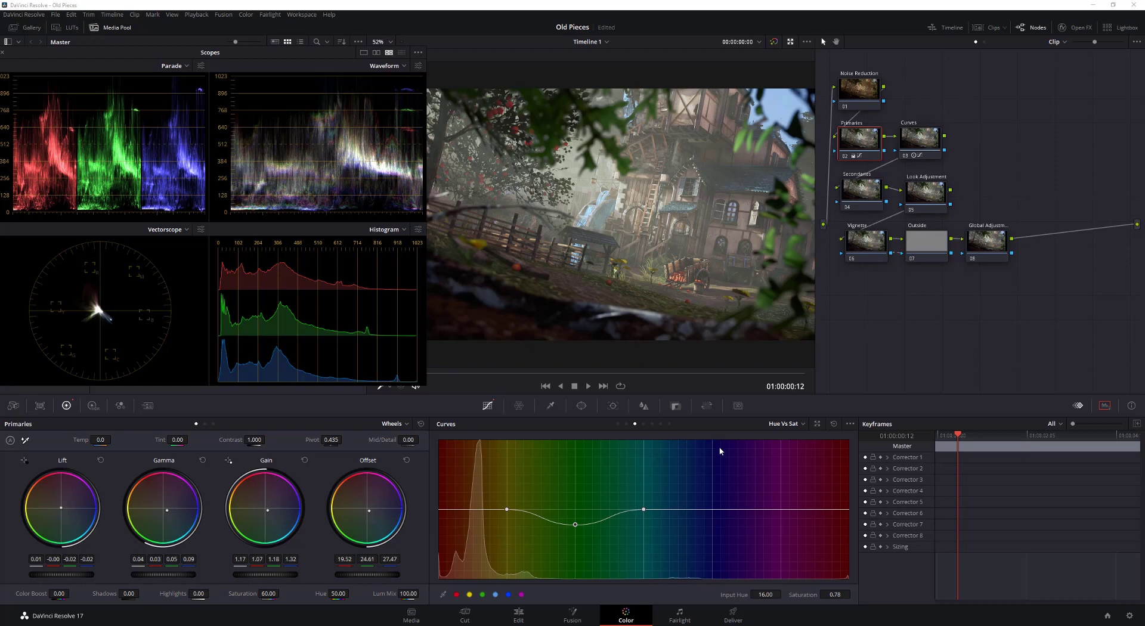
left_click_drag(720, 451, 719, 447)
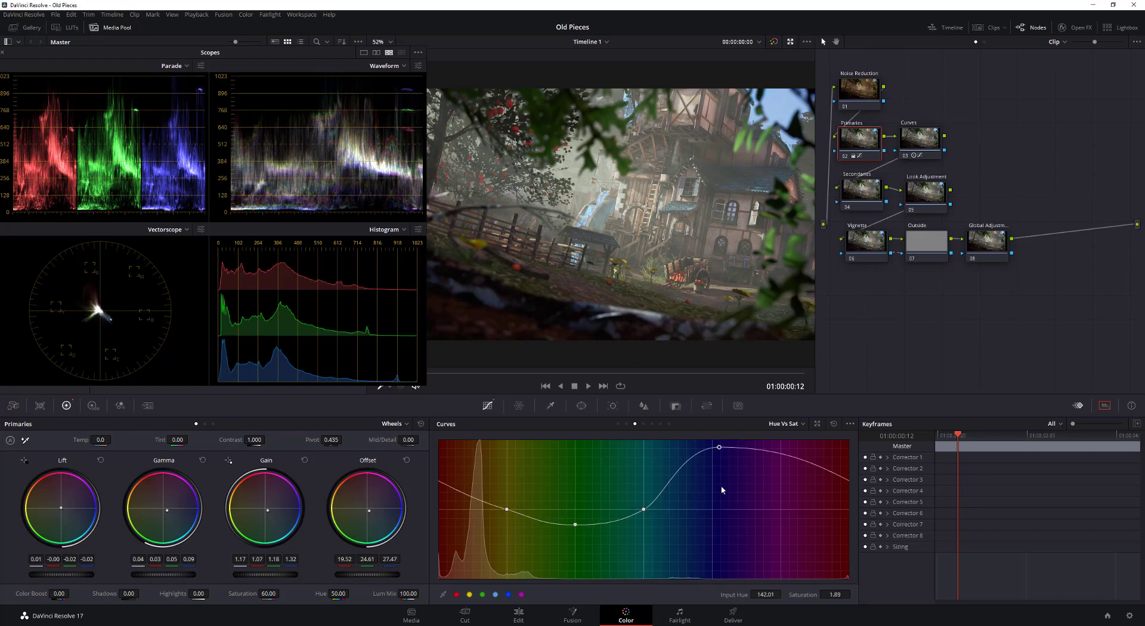
key("ctrl+z")
key("ctrl+z")
key("ctrl+z")
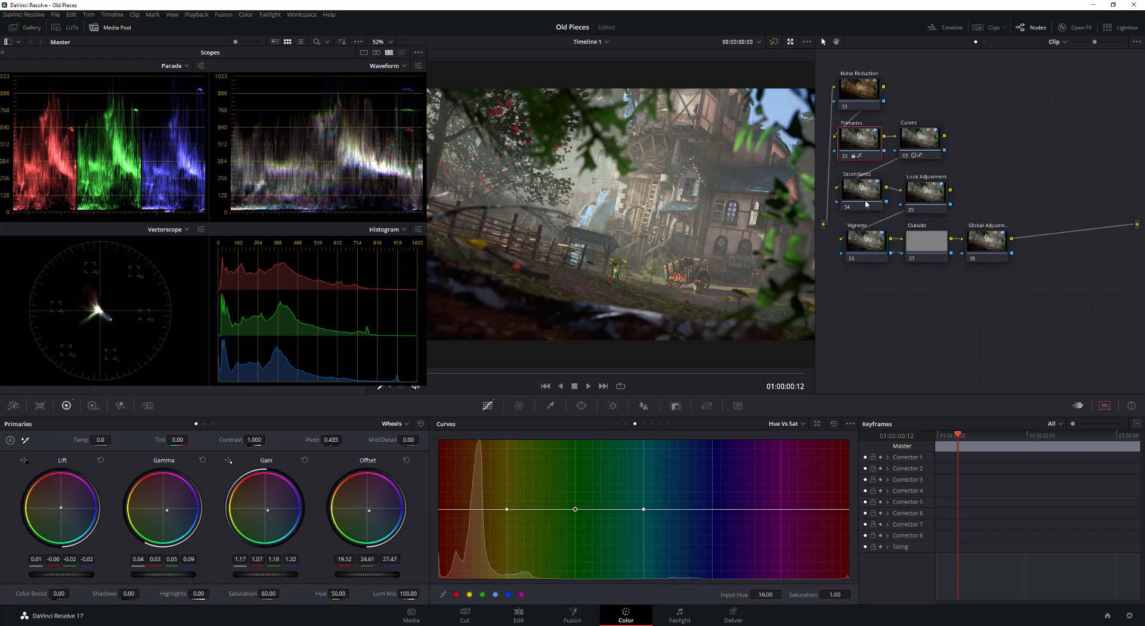
On the Secondaries node, dip the Hue Vs Sat curve to 0.56 saturation and save
left_click(866, 203)
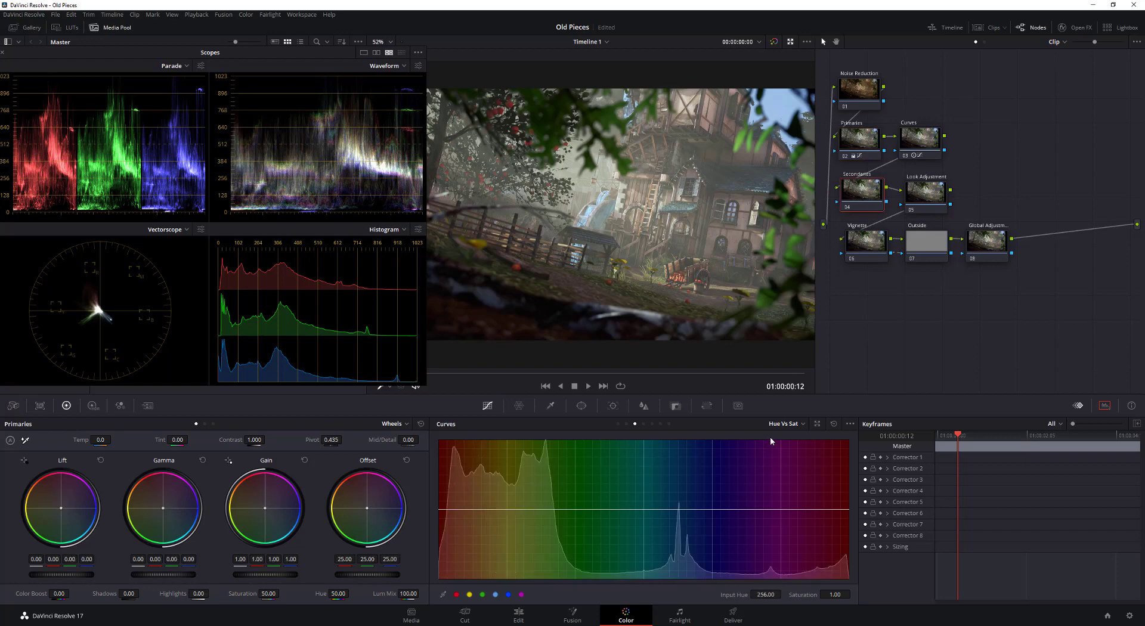
left_click(471, 595)
left_click_drag(575, 510, 575, 540)
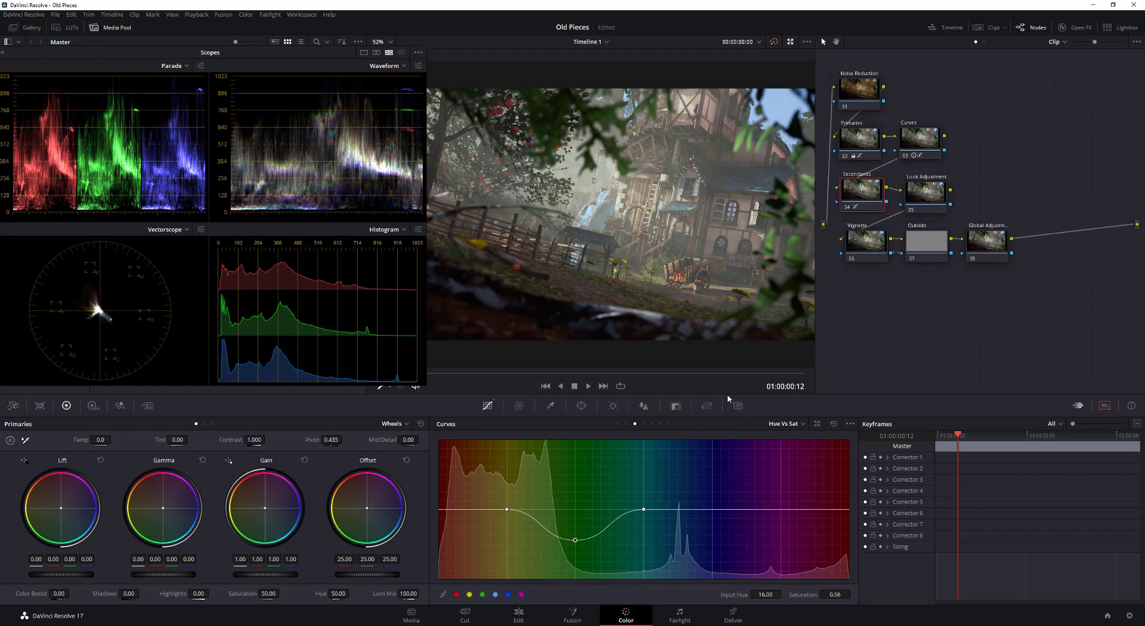
key("ctrl+s")
left_click(774, 424)
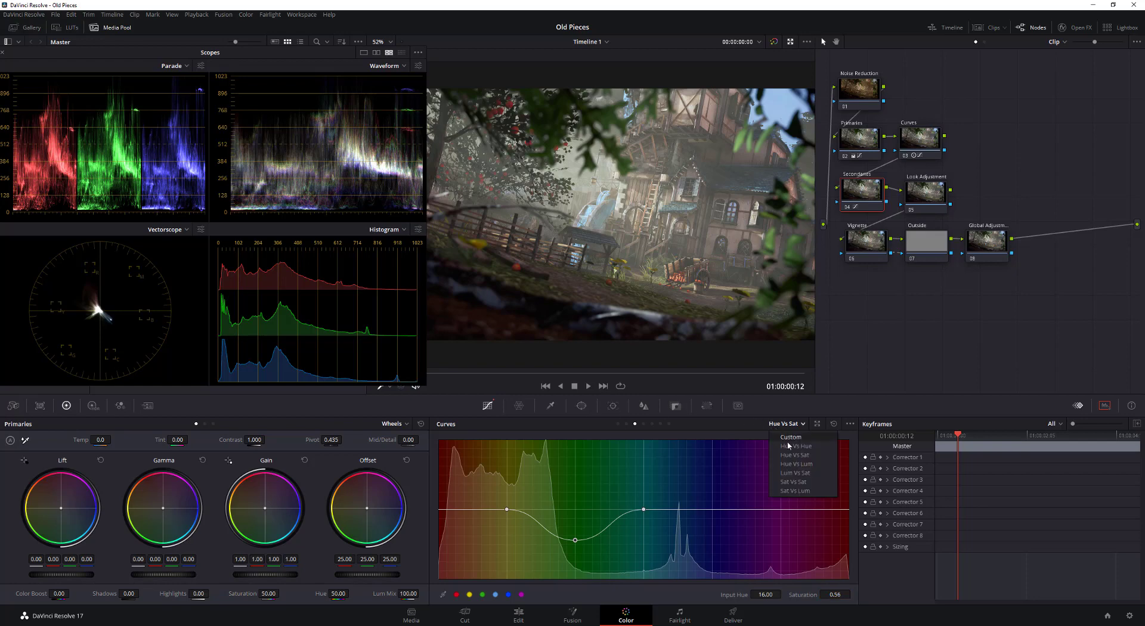
Switch the curves to Lum Vs Sat and try a 0.75 luminance point, then undo it
left_click(796, 464)
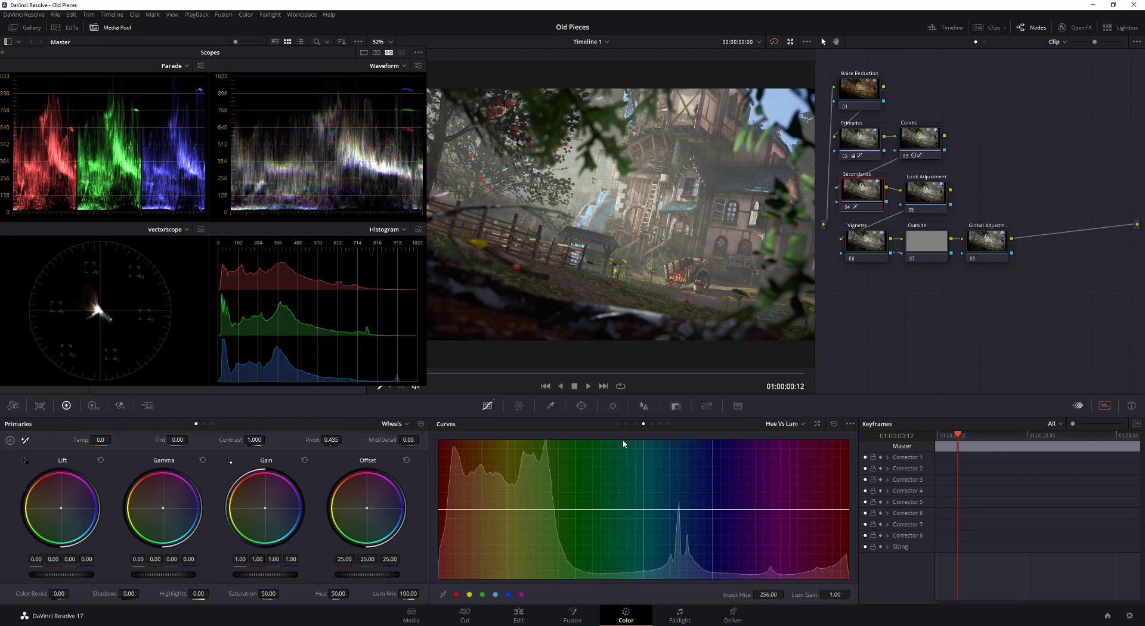
left_click(618, 423)
left_click(627, 424)
left_click(634, 424)
left_click(643, 423)
left_click(652, 424)
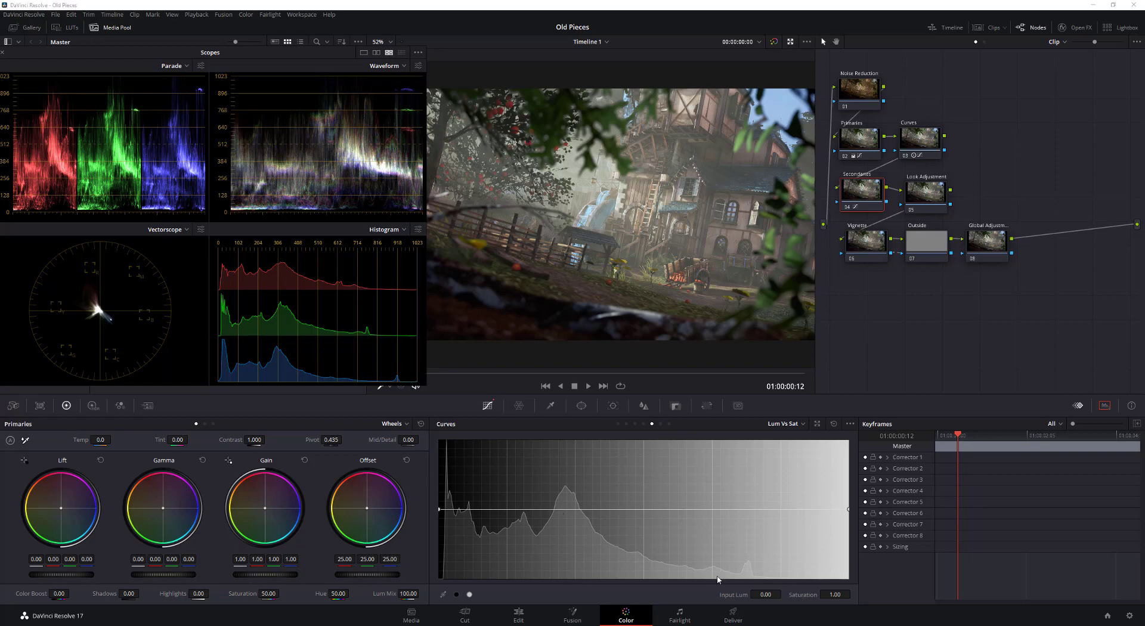
left_click(470, 596)
left_click_drag(837, 594, 847, 538)
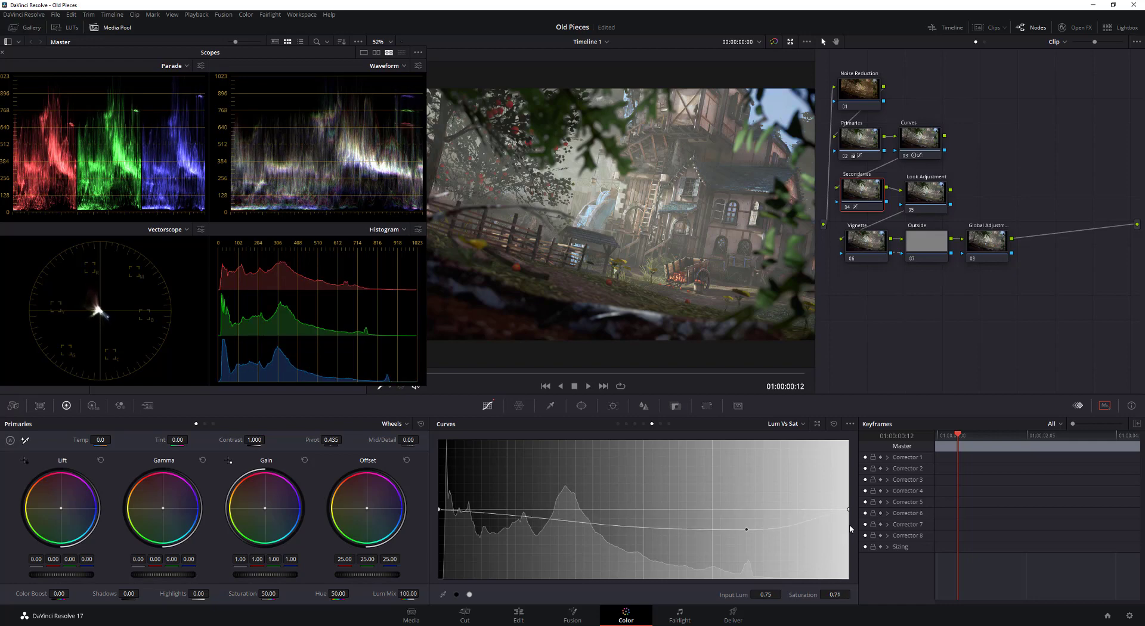
key("ctrl+z")
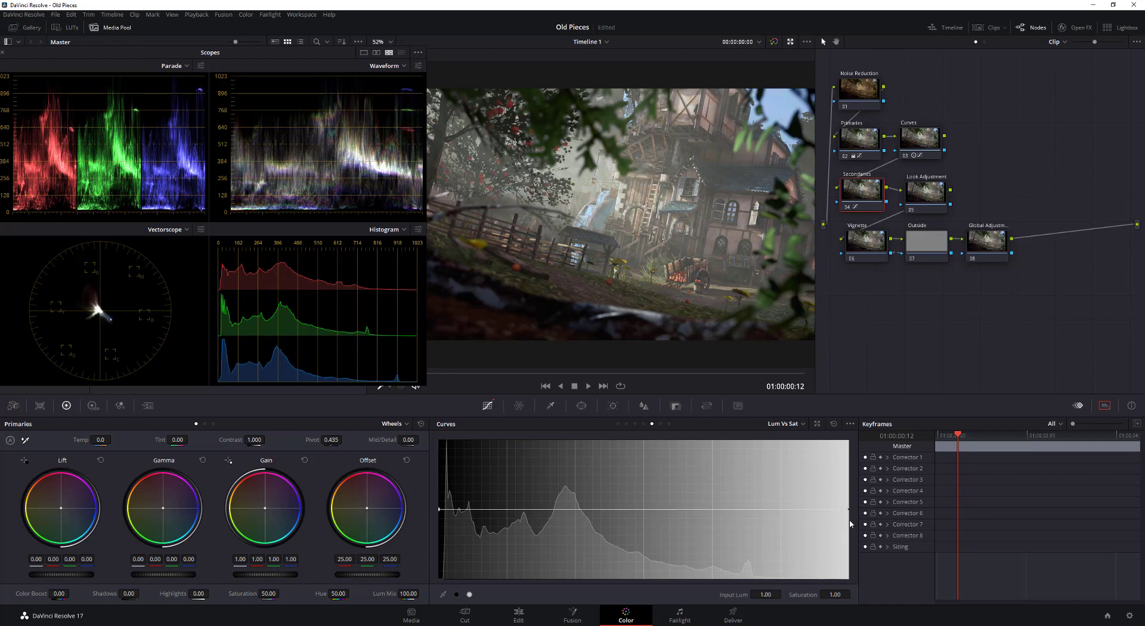
Ease highlight saturation down to 0.87 at full luminance and play the clip to review
left_click(473, 597)
left_click(849, 509)
left_click_drag(830, 595, 770, 594)
left_click_drag(835, 595, 842, 594)
key("space")
Experiment with Lum Vs Sat points in the midtones and highlights, undoing each attempt
scroll(688, 211, "up", 6)
left_click(687, 211)
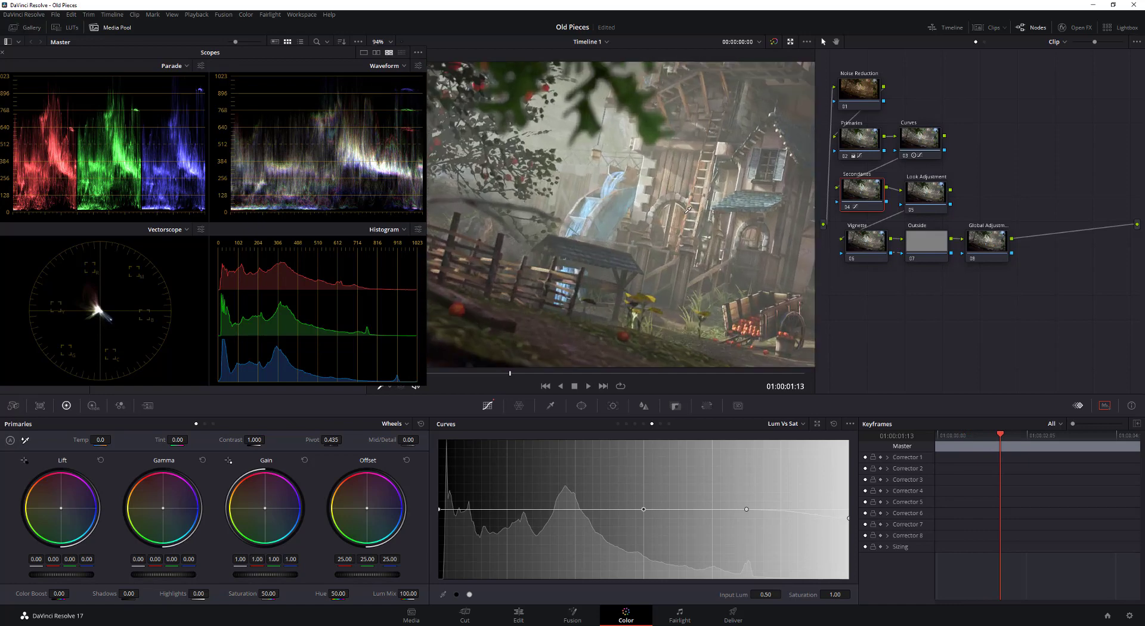
scroll(687, 209, "up", 3)
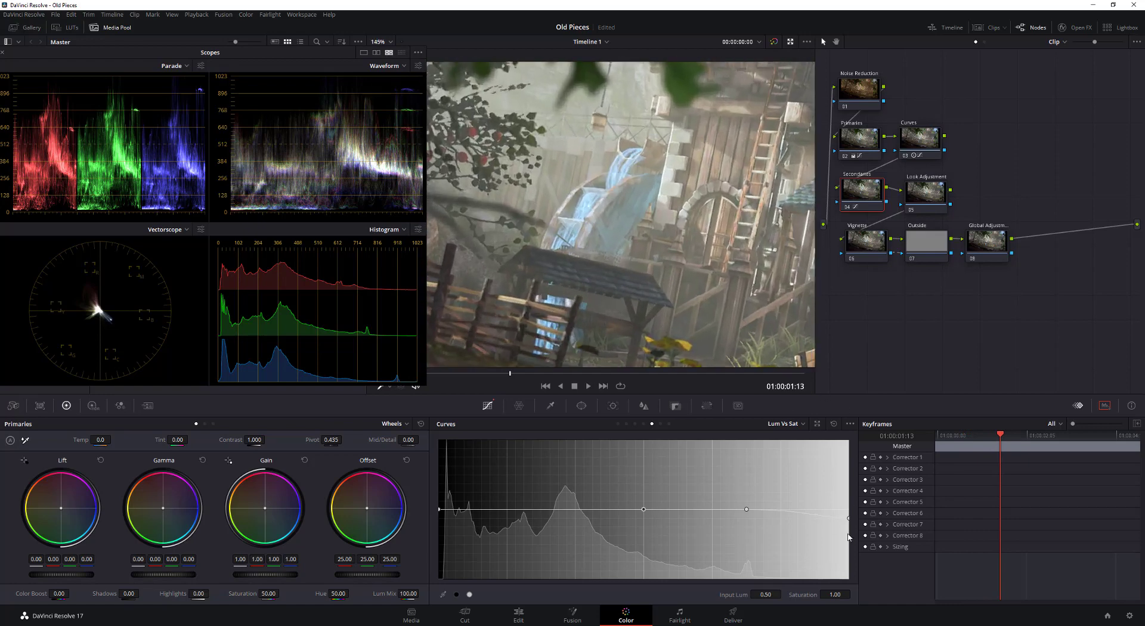
left_click_drag(848, 517, 835, 448)
key("ctrl+z")
key("ctrl+z")
left_click_drag(612, 509, 642, 476)
right_click(642, 476)
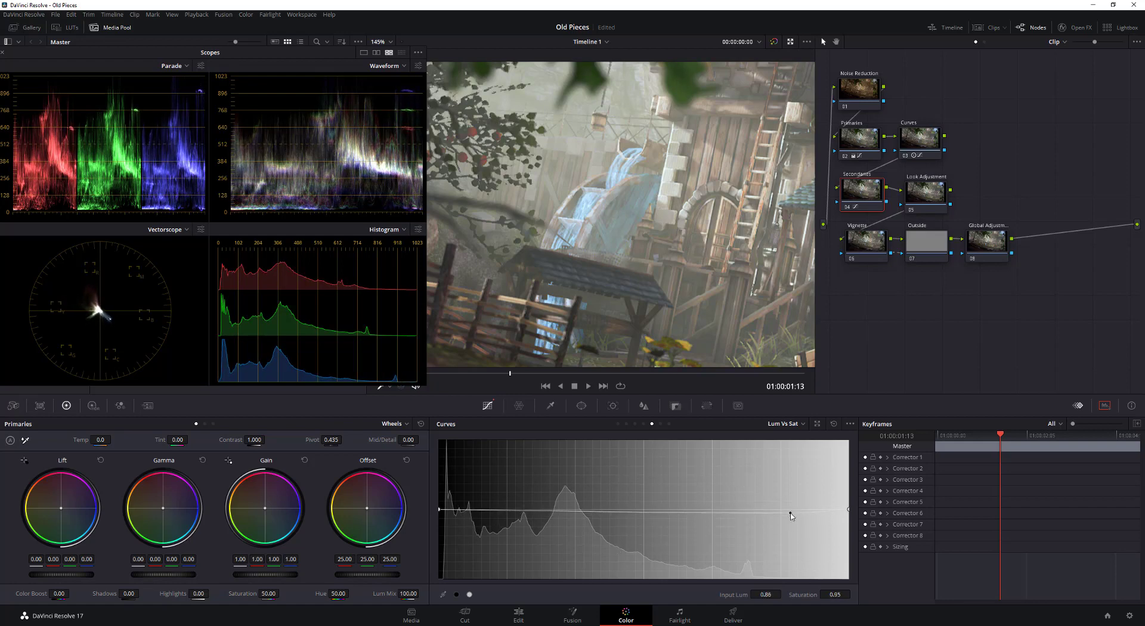
left_click_drag(835, 510, 766, 511)
left_click(469, 594)
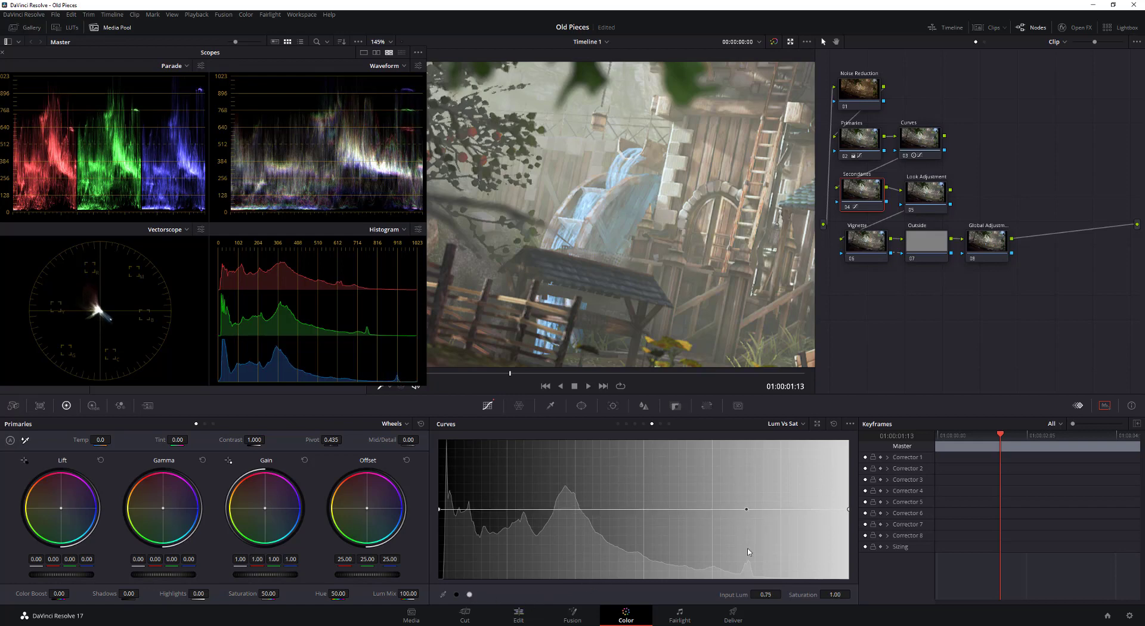
mouse_move(746, 509)
left_mouse_down()
mouse_move(746, 536)
mouse_move(746, 501)
mouse_move(756, 529)
left_mouse_up()
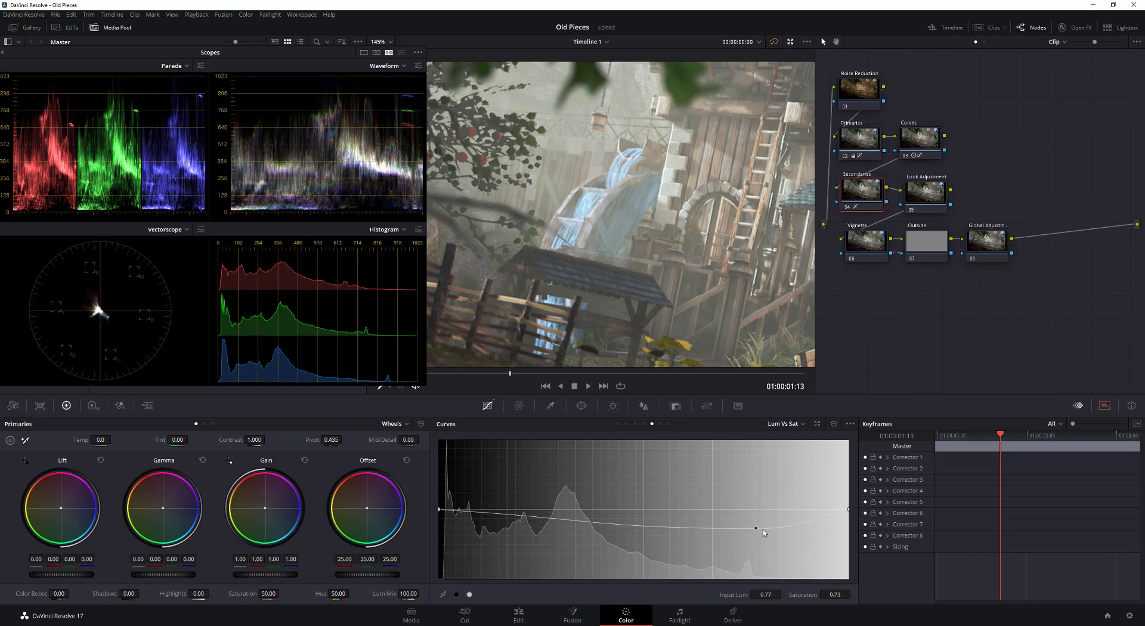
key("ctrl+z")
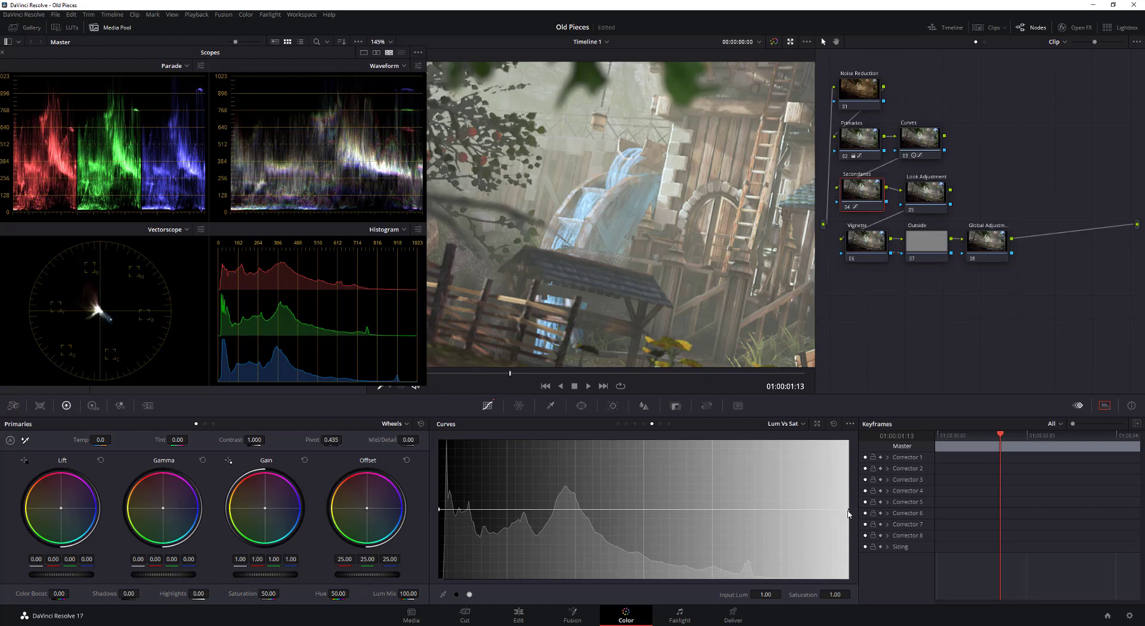
left_click_drag(849, 510, 850, 512)
key("ctrl+z")
Re-add a 0.75 point, lower saturation there and at the bright end, and discard a shadow point
left_click(469, 595)
left_click_drag(850, 510, 849, 511)
left_click_drag(746, 510, 746, 522)
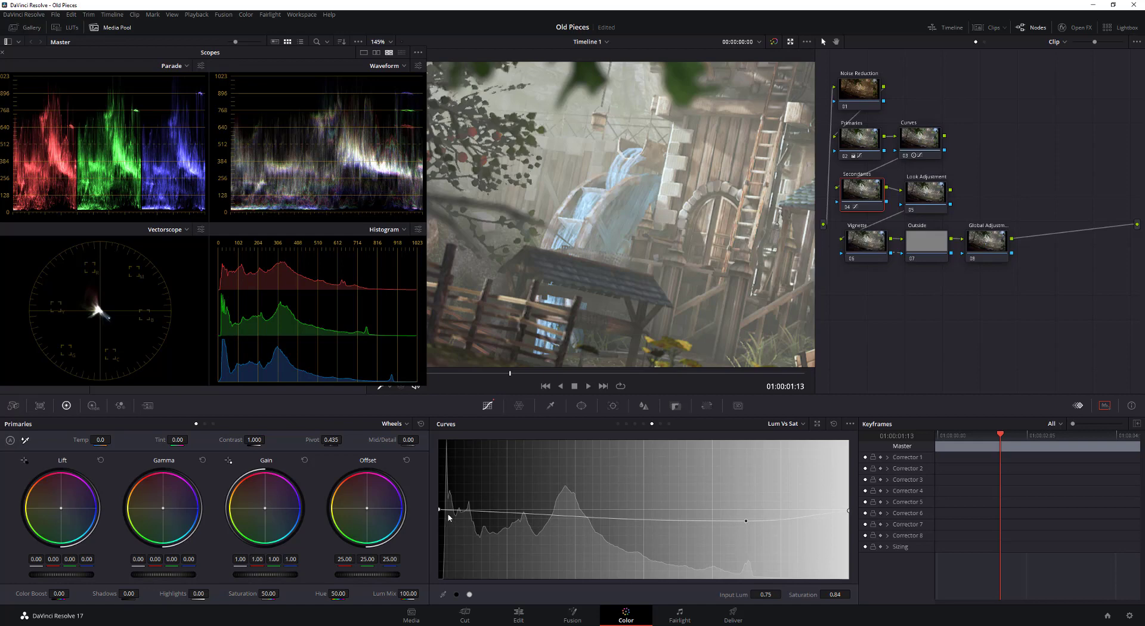
left_click(457, 595)
mouse_move(541, 516)
left_mouse_down()
mouse_move(541, 544)
mouse_move(541, 506)
left_mouse_up()
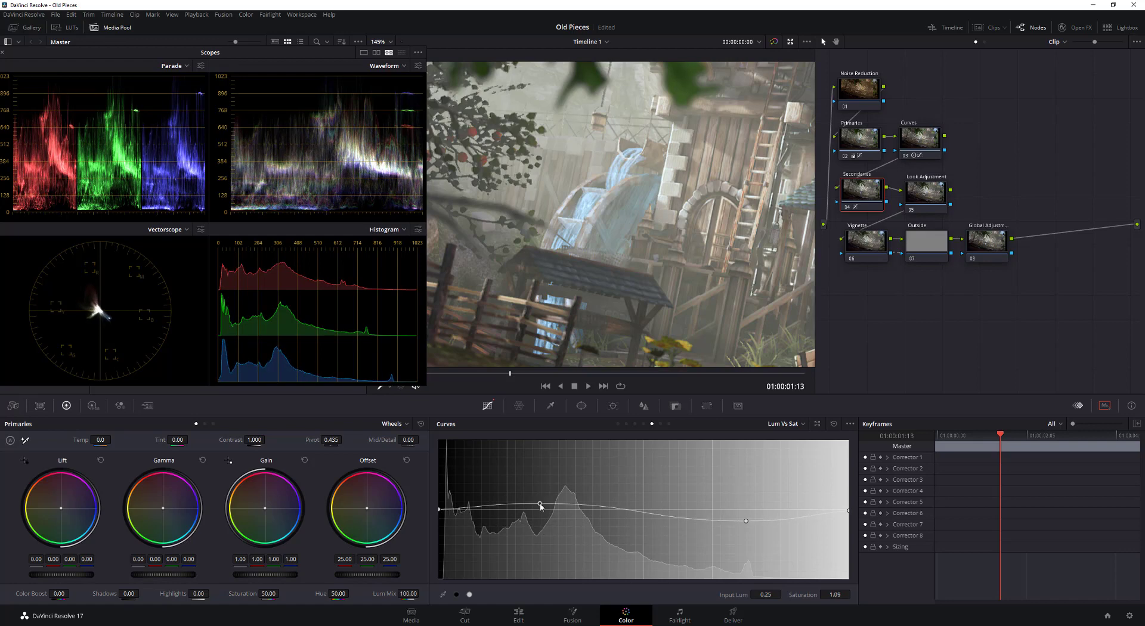
right_click(539, 504)
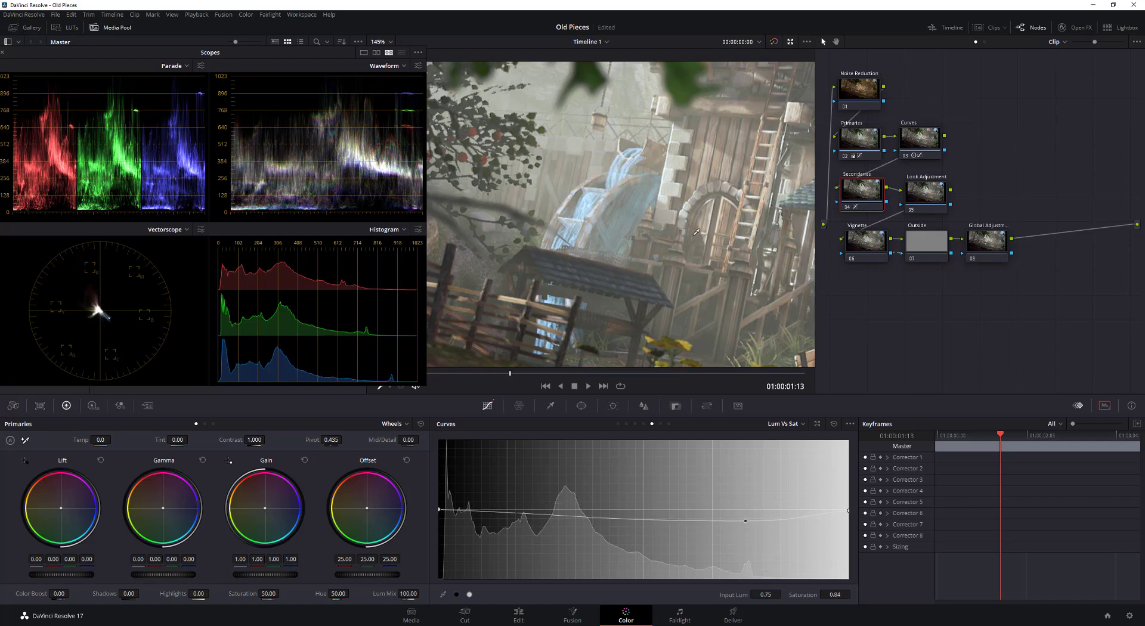
Save, fine-tune the point to 0.76 luminance, 0.81 saturation, and select the Look Adjustment node
scroll(696, 232, "down", 3)
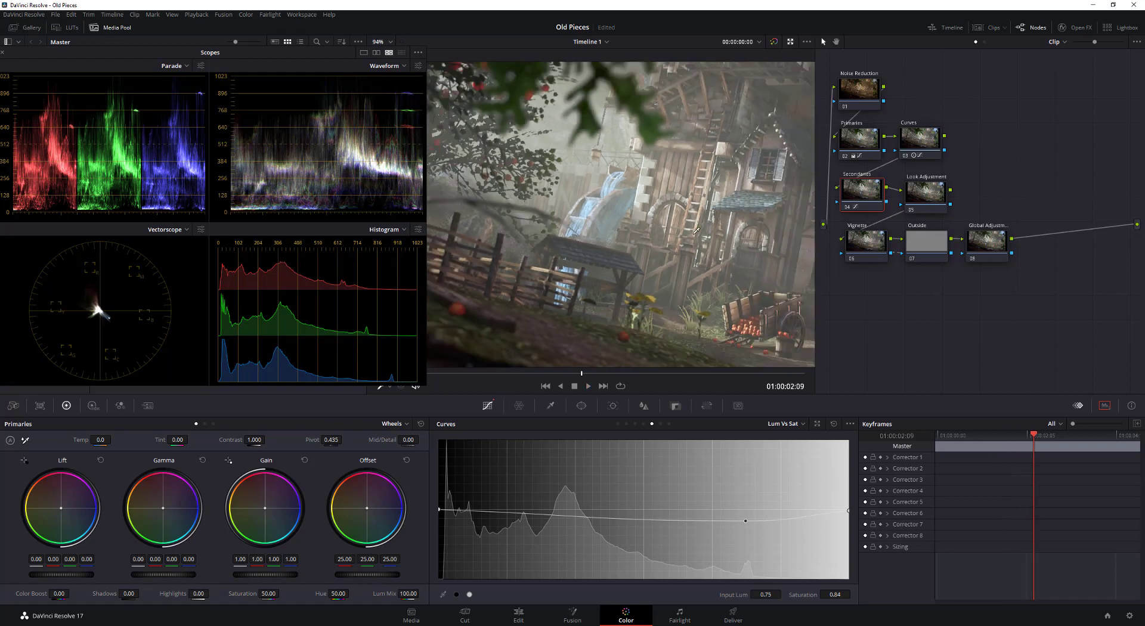
scroll(697, 231, "down", 2)
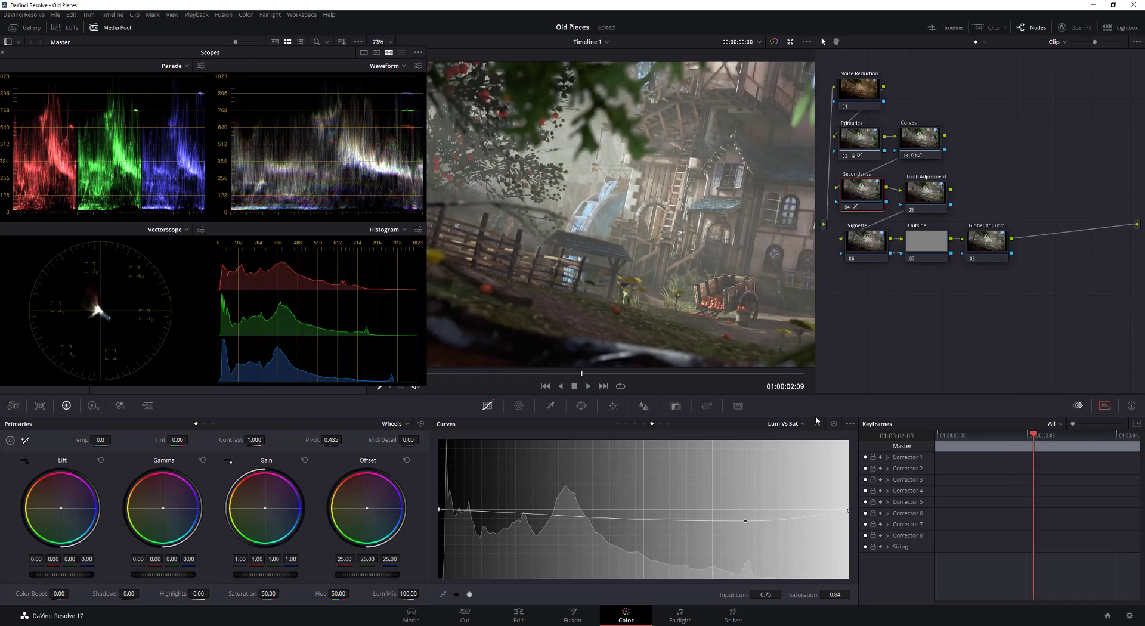
key("ctrl+s")
left_click_drag(745, 520, 750, 522)
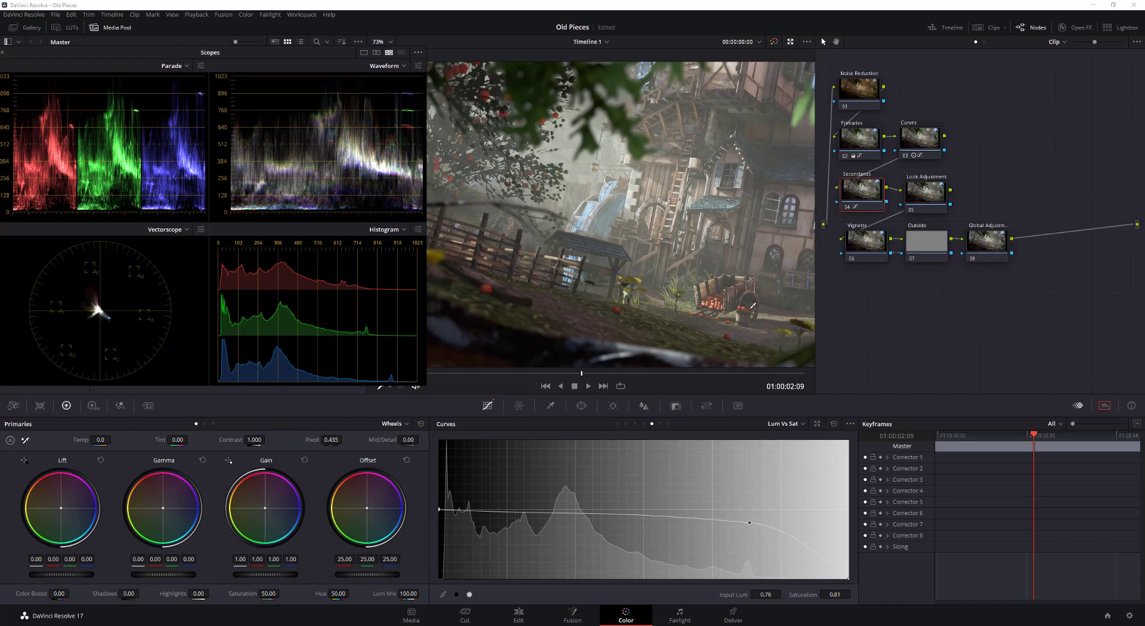
left_click(918, 203)
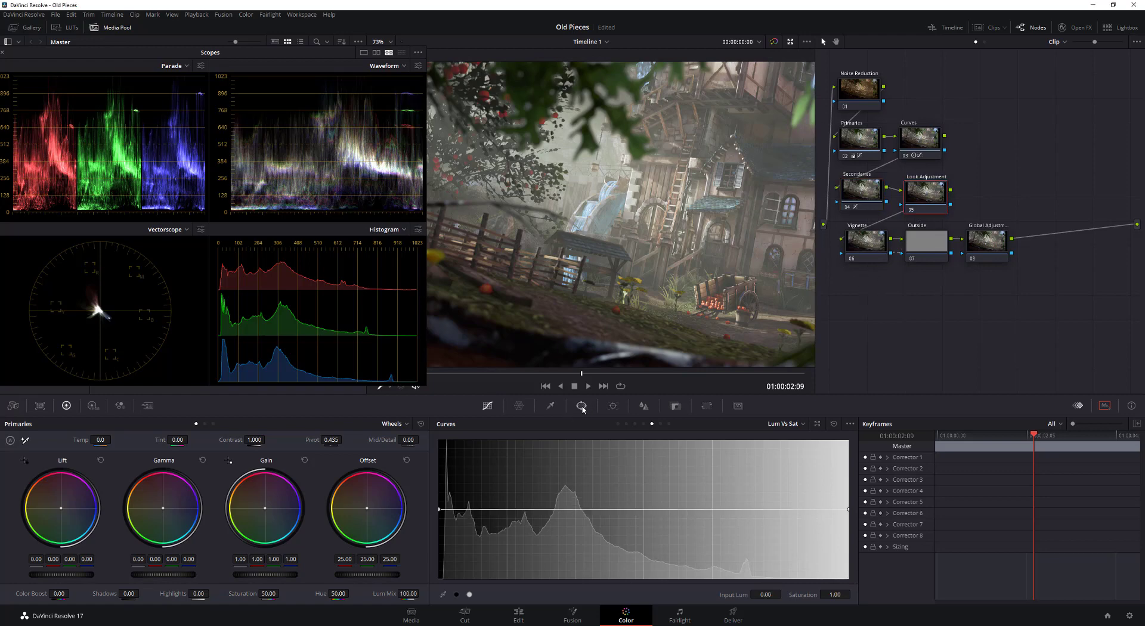
Warm the shadows and highlights with a touch of red and slightly brighten the midtones
scroll(662, 240, "down", 2)
scroll(662, 240, "up", 1)
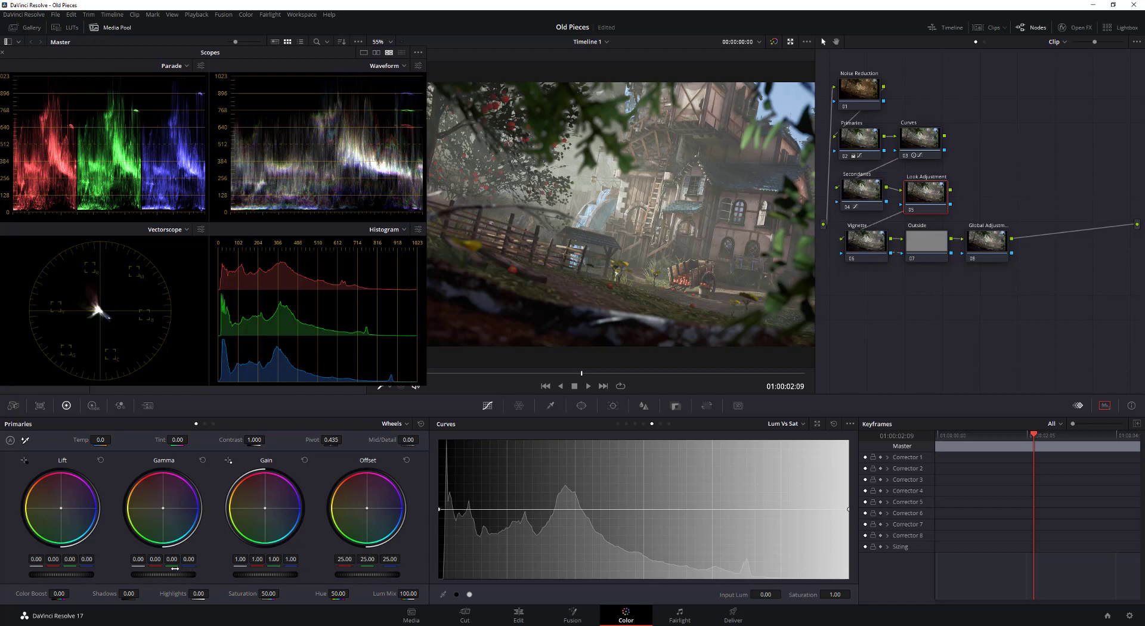
left_click_drag(53, 560, 53, 561)
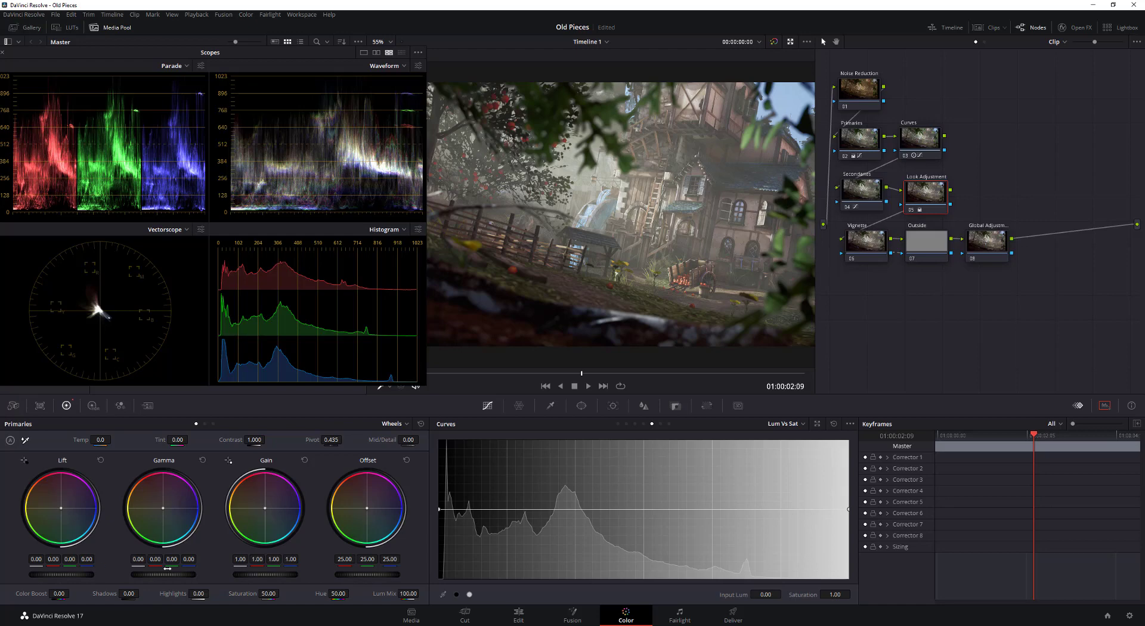
mouse_move(257, 560)
left_mouse_down()
mouse_move(271, 560)
mouse_move(261, 560)
left_mouse_up()
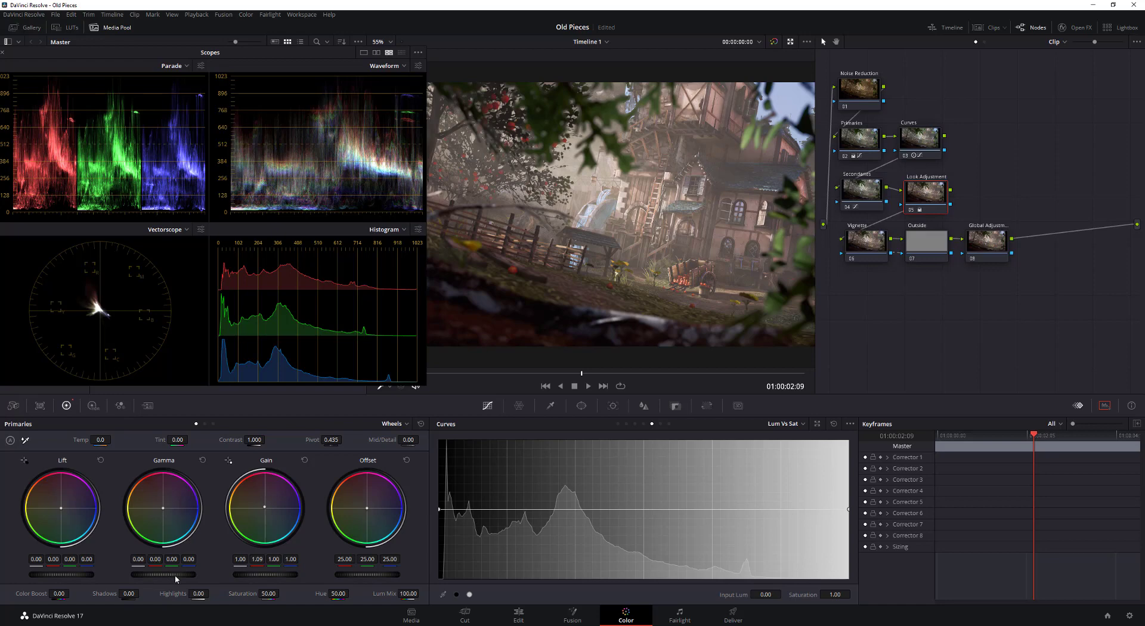
mouse_move(176, 578)
left_mouse_down()
mouse_move(158, 575)
mouse_move(167, 574)
left_mouse_up()
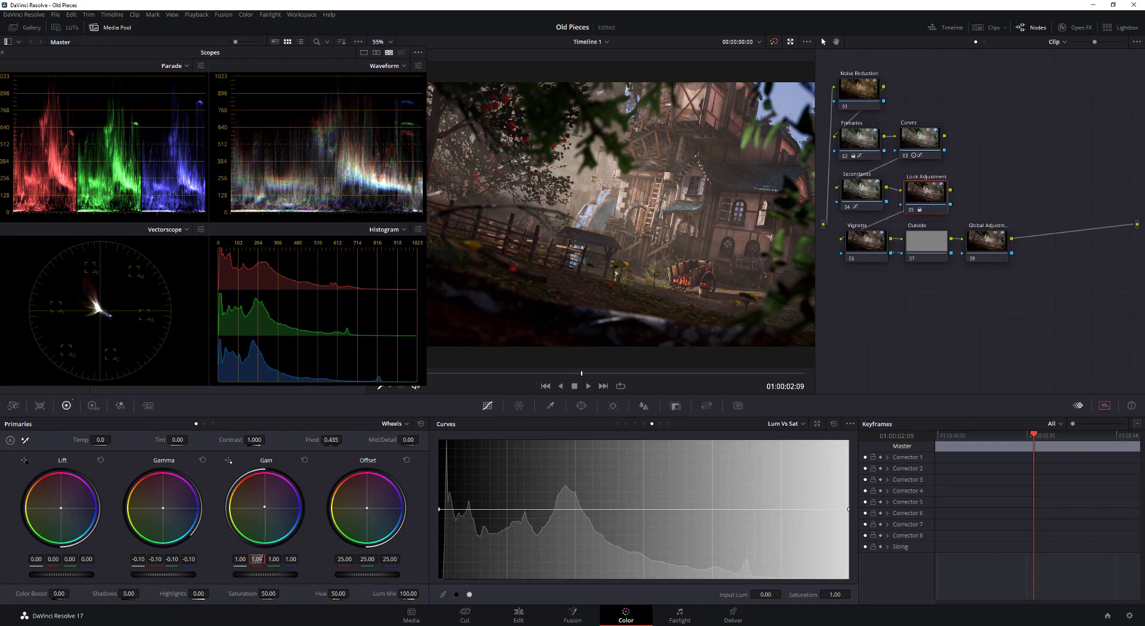
Set the Look Adjustment gain to 1.13 and lower its offset to 18.80
type("1.04")
key("Return")
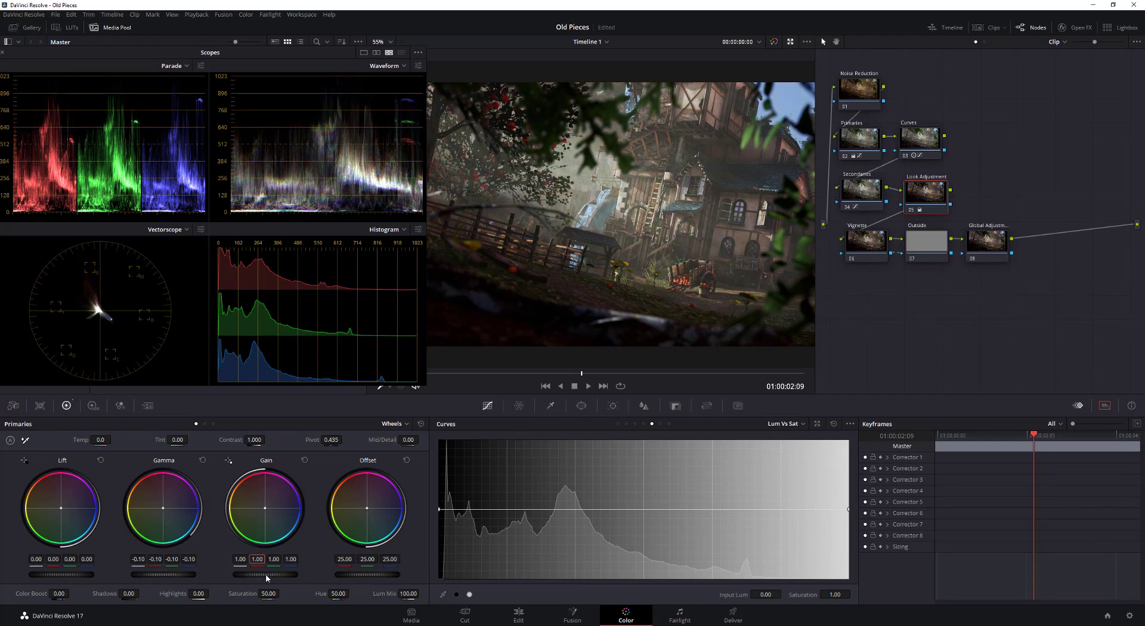
left_click_drag(264, 575, 287, 575)
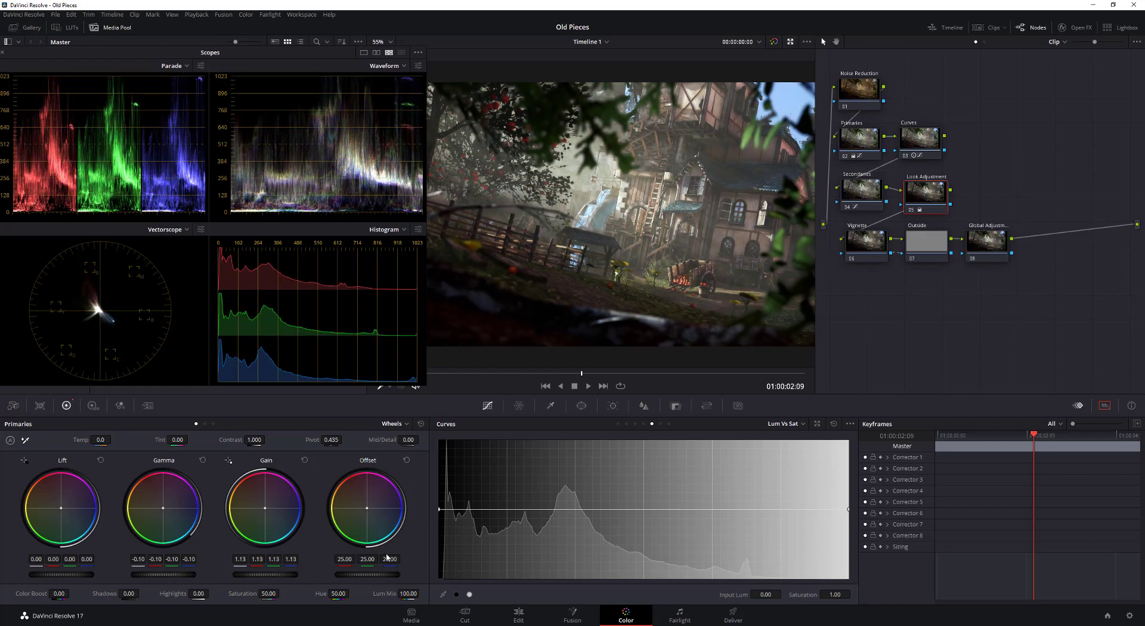
mouse_move(367, 575)
left_mouse_down()
mouse_move(378, 574)
mouse_move(332, 575)
mouse_move(374, 574)
left_mouse_up()
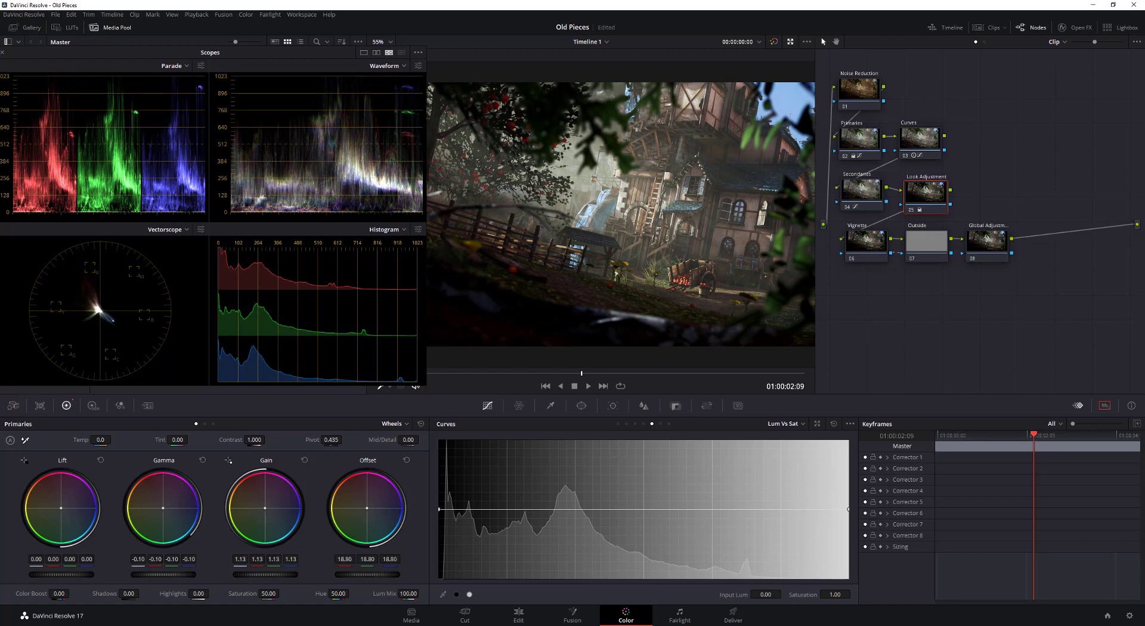
Compare against the ungraded image, then set temperature to -890 and tint to -7
left_click(773, 46)
left_click(772, 45)
mouse_move(101, 439)
left_mouse_down()
mouse_move(137, 440)
mouse_move(70, 439)
mouse_move(104, 439)
left_mouse_up()
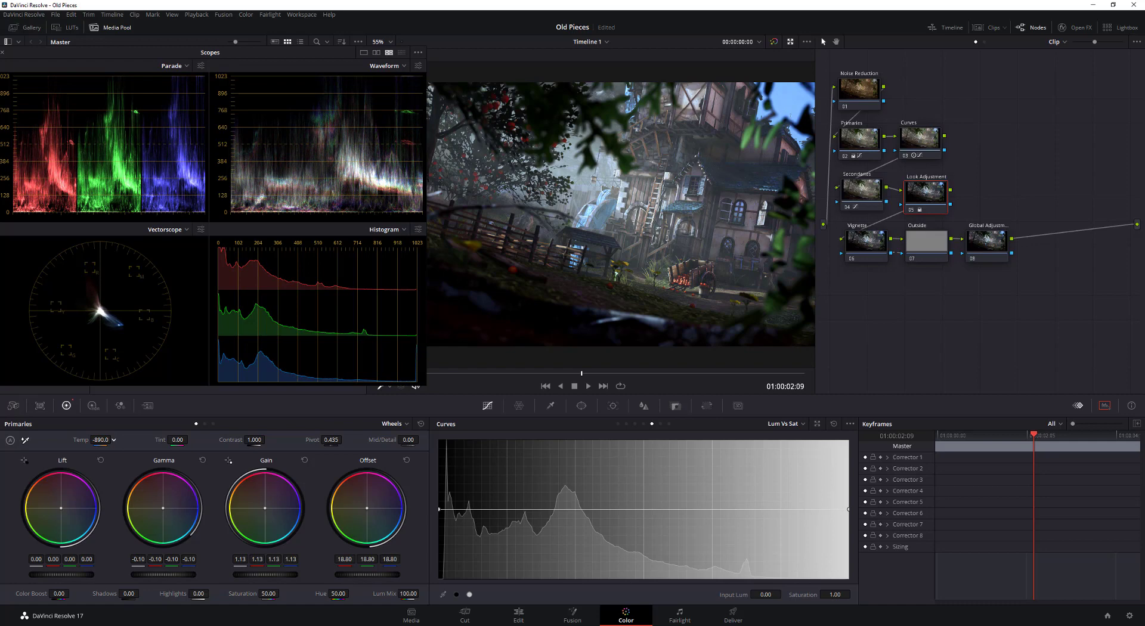
left_click_drag(177, 440, 190, 439)
Add a Circle window to the Vignette node, positioned over the cart
left_click(861, 242)
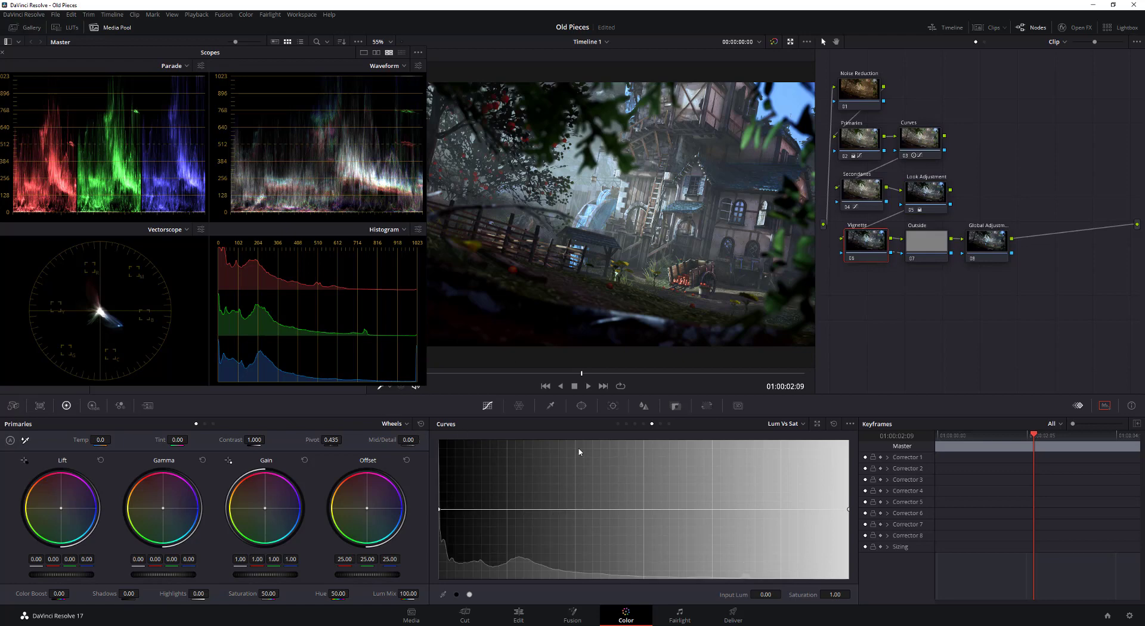
left_click(582, 406)
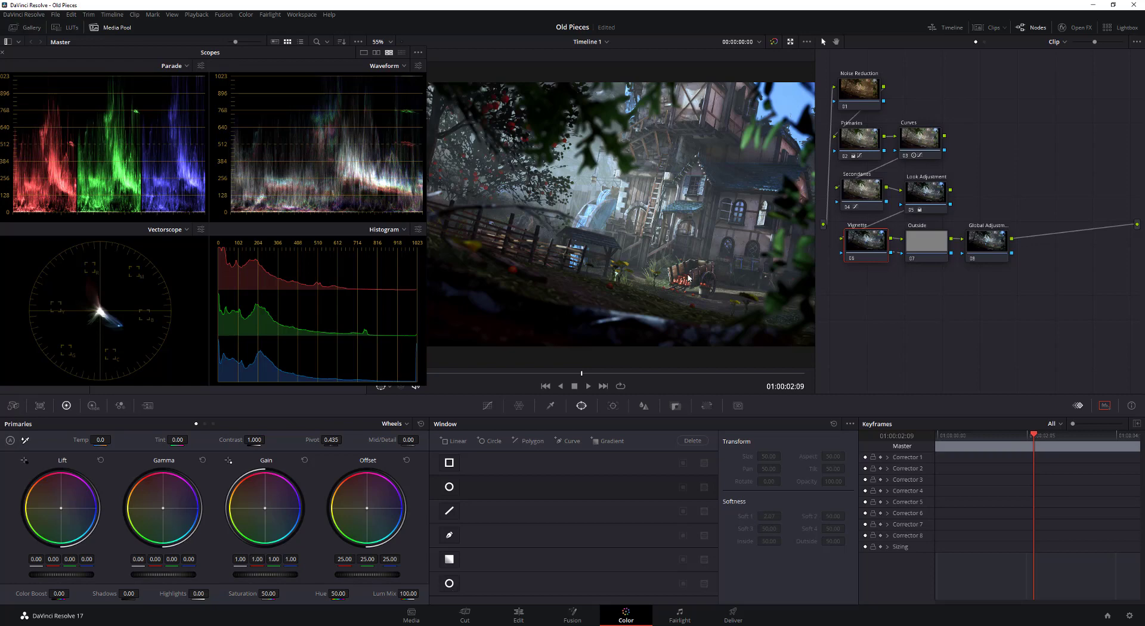
left_click(491, 444)
left_click_drag(591, 215, 686, 272)
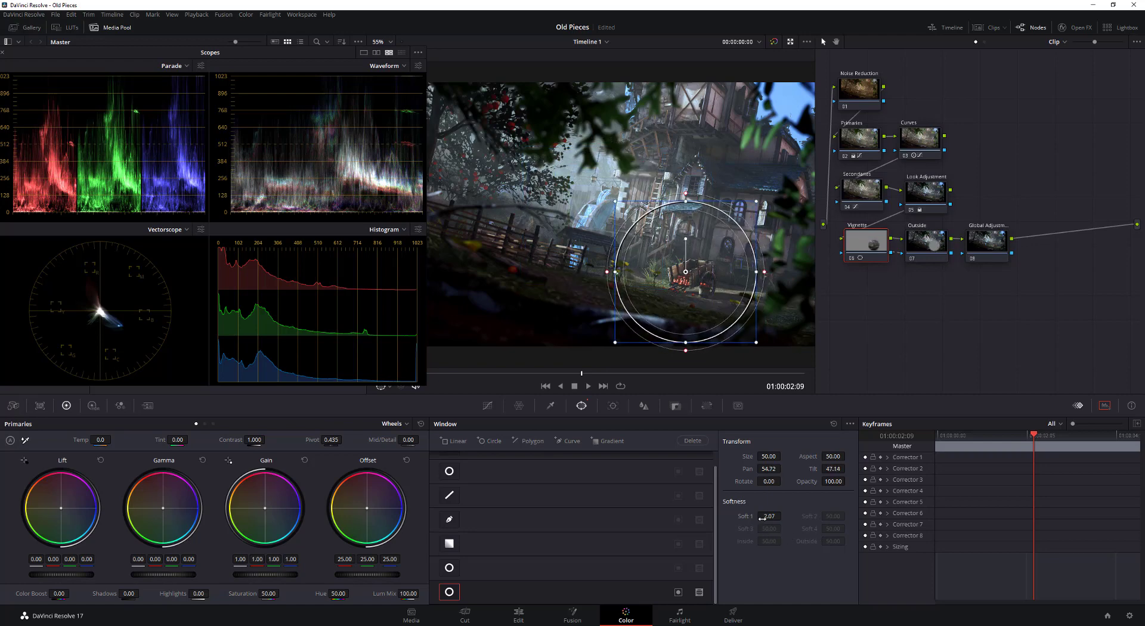
Invert the circular window and widen its soft edge to about 15.77
mouse_move(764, 517)
left_mouse_down()
mouse_move(784, 516)
mouse_move(771, 516)
left_mouse_up()
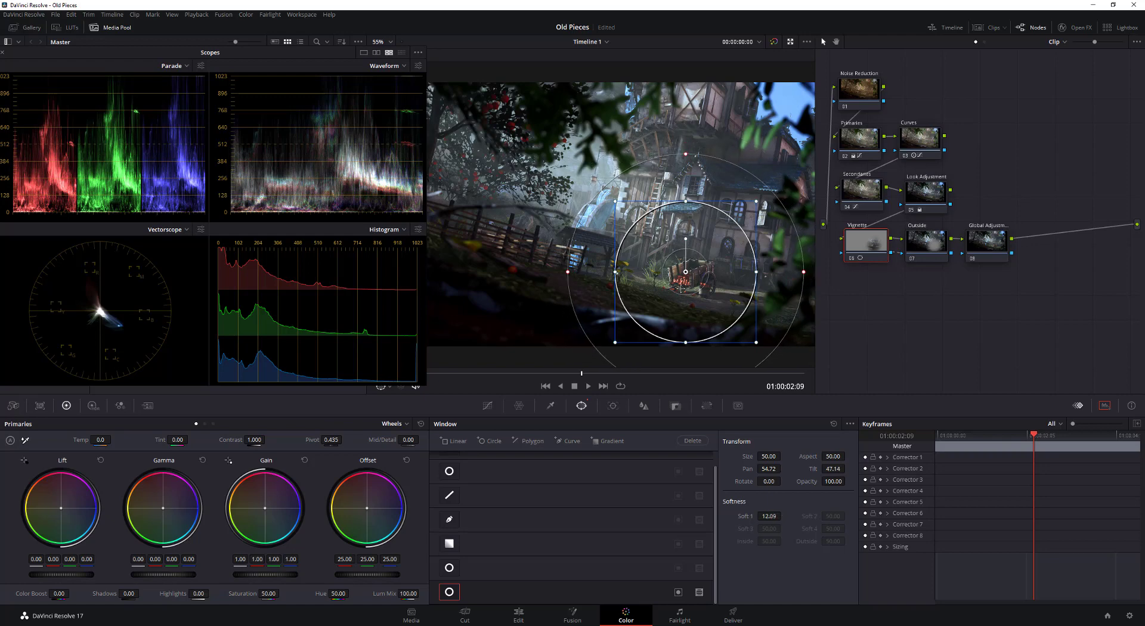
left_click(678, 593)
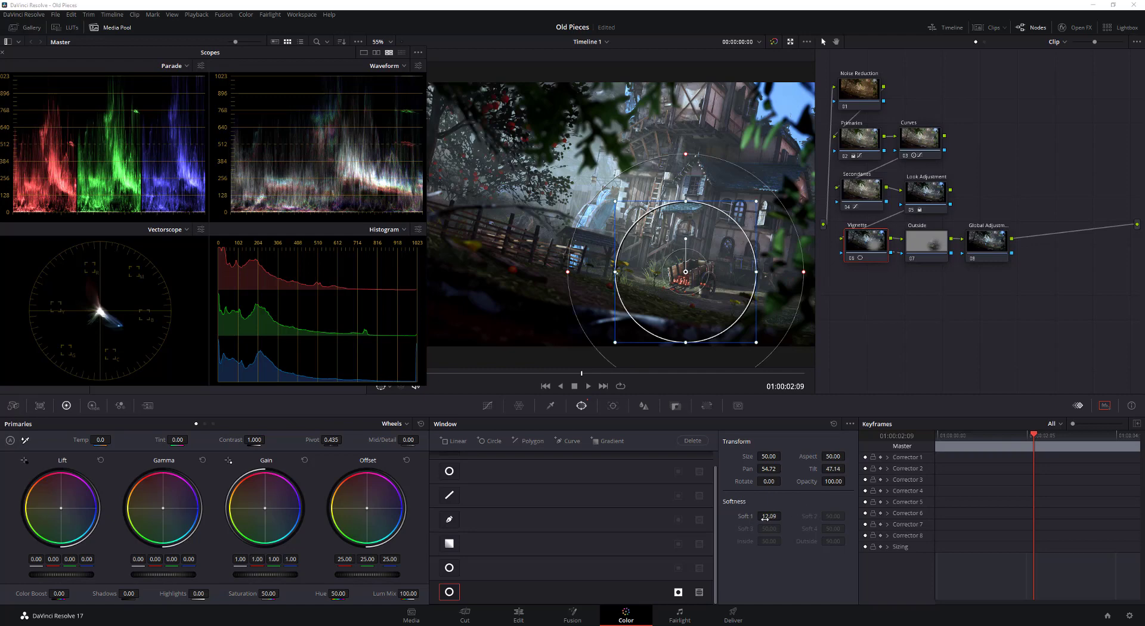
mouse_move(770, 517)
left_mouse_down()
mouse_move(791, 516)
mouse_move(778, 517)
left_mouse_up()
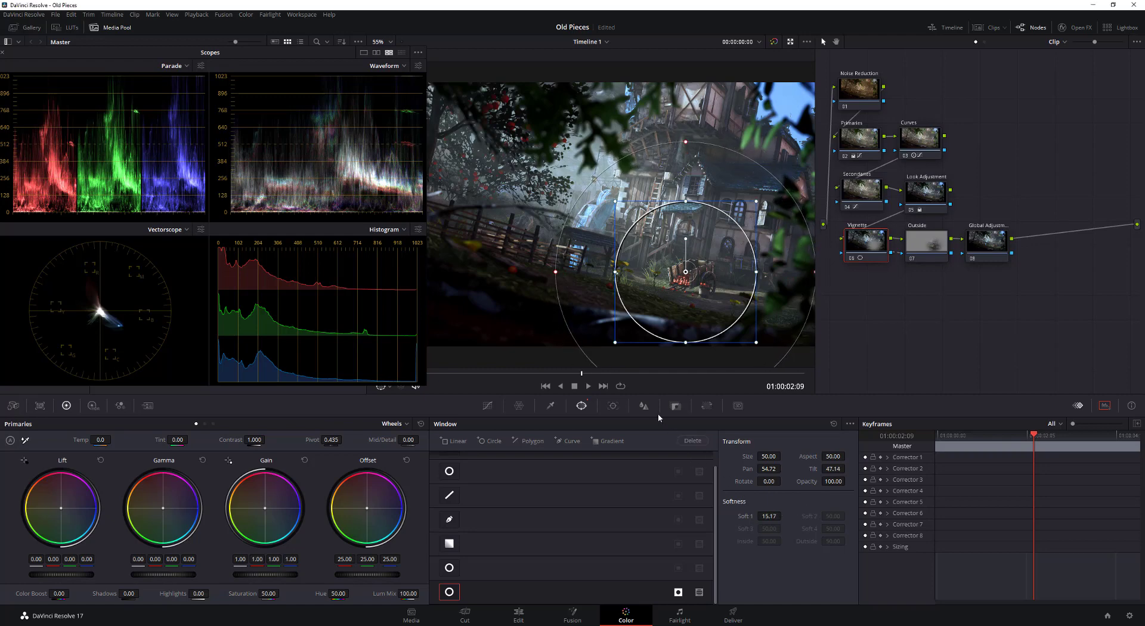
left_click(487, 406)
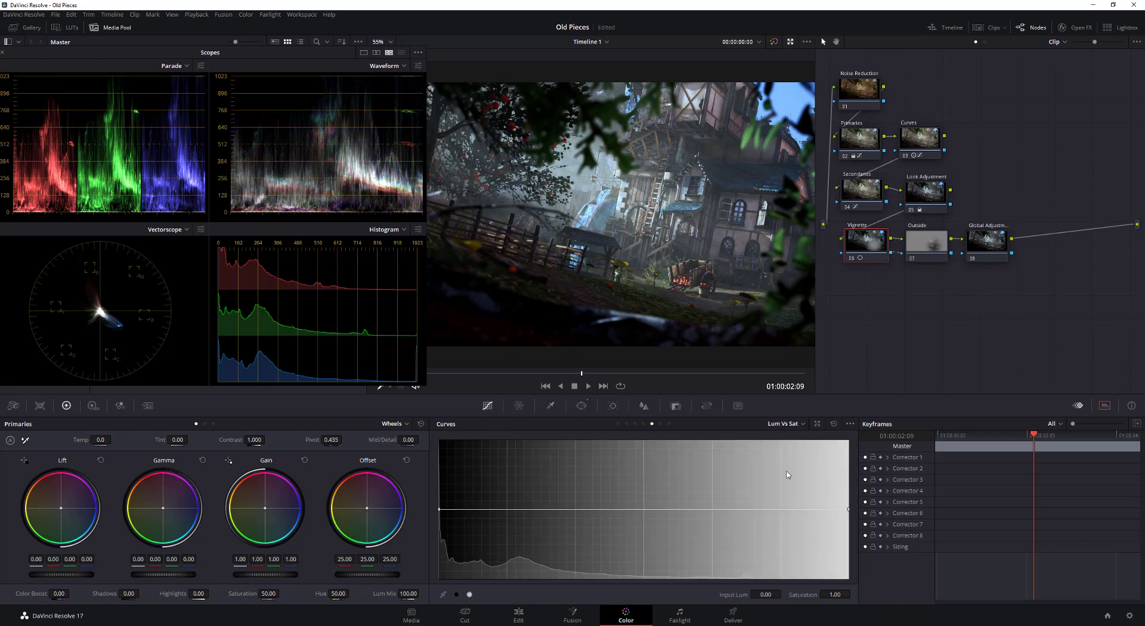
Pull a Custom curve point down on Vignette, then push one up on Outside
left_click(618, 424)
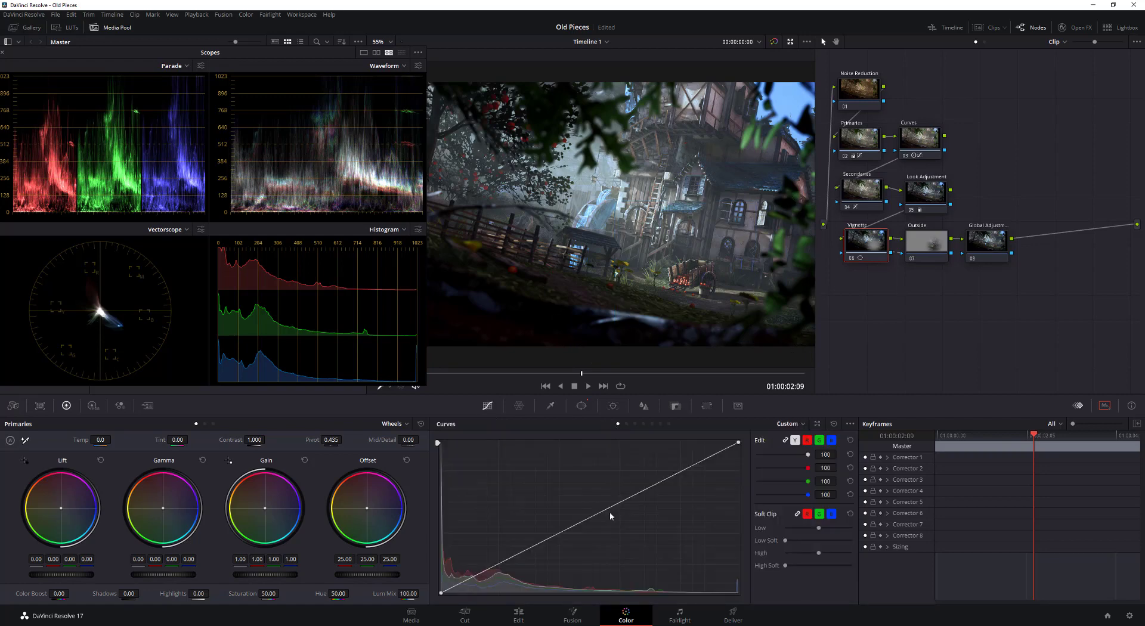
mouse_move(571, 526)
left_mouse_down()
mouse_move(584, 549)
mouse_move(572, 548)
left_mouse_up()
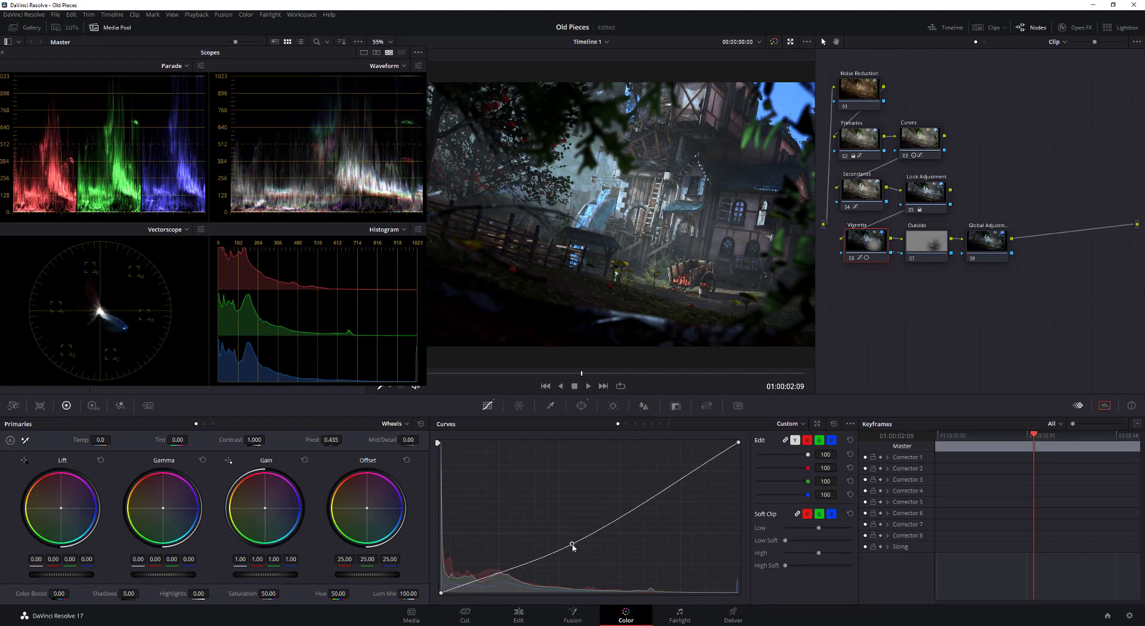
left_click(920, 244)
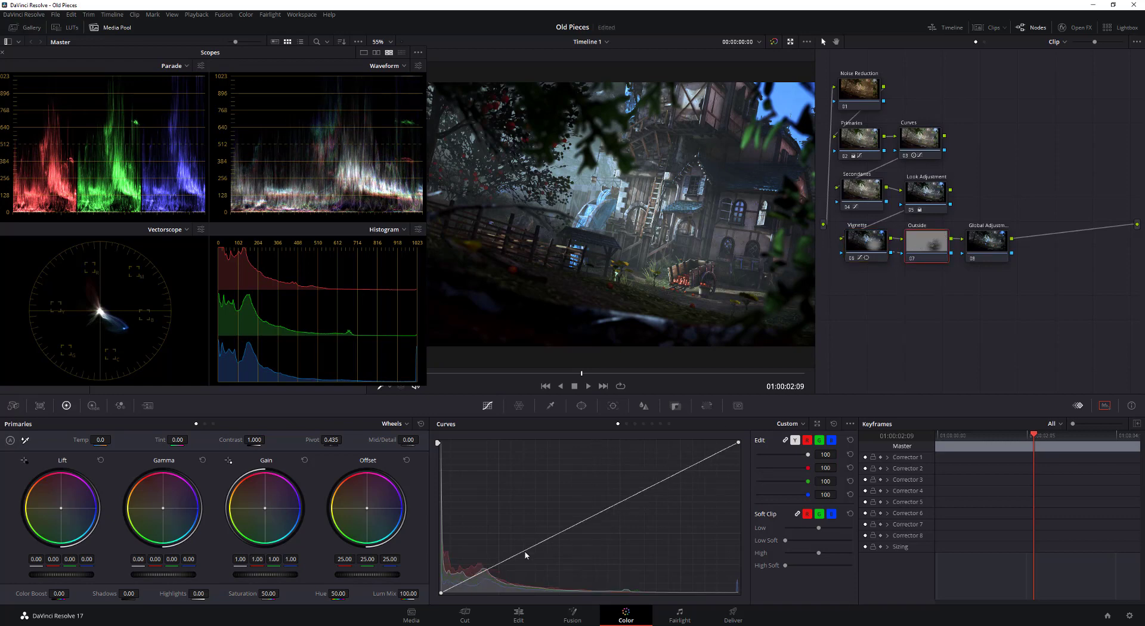
left_click_drag(523, 552, 593, 506)
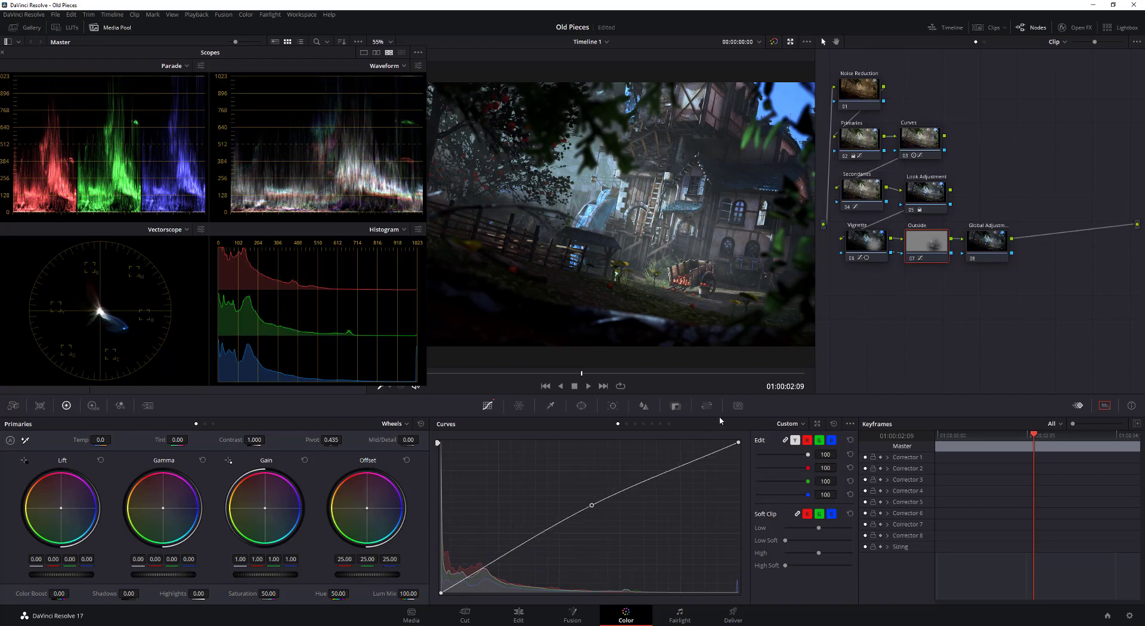
Nudge the Vignette curve point up slightly to ease its darkening
left_click(862, 245)
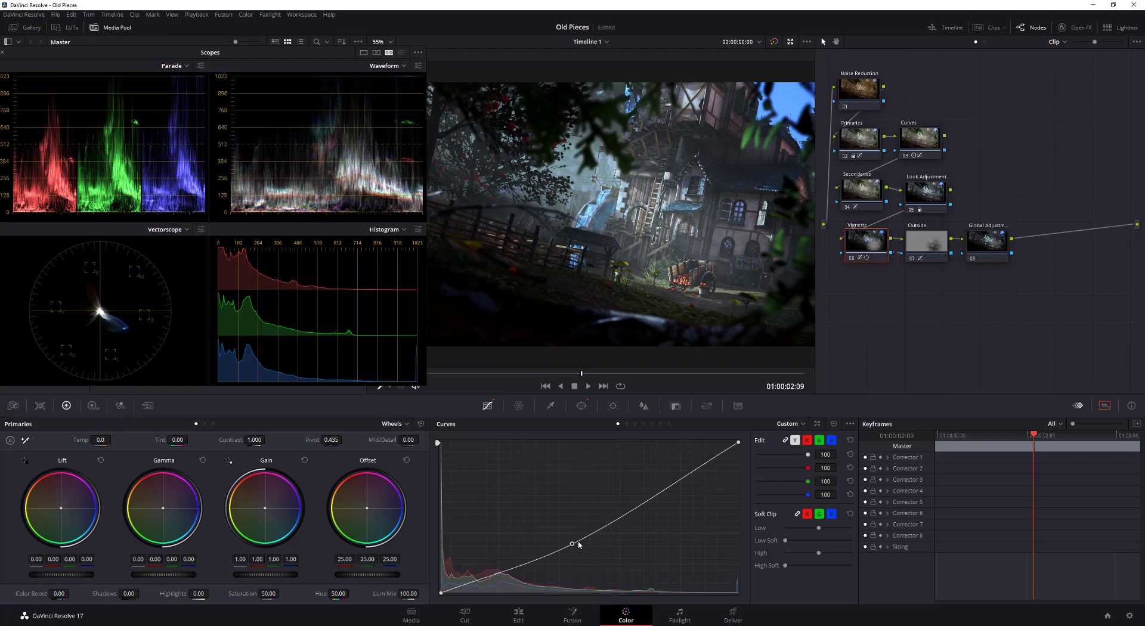
left_click_drag(572, 544, 574, 542)
left_click_drag(575, 544, 574, 536)
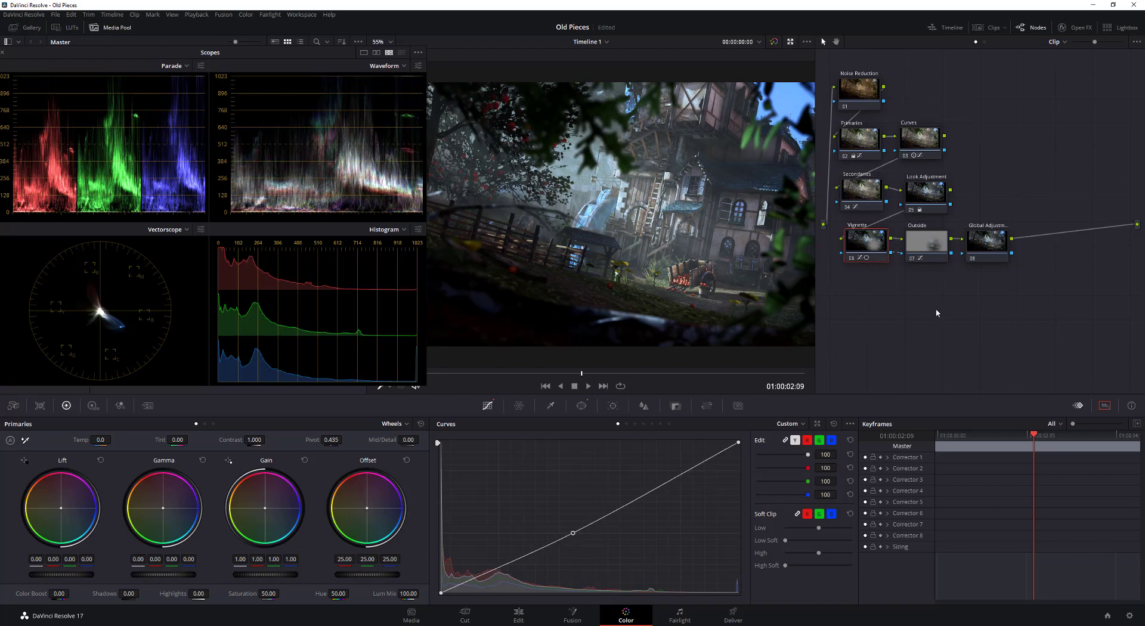
left_click(988, 247)
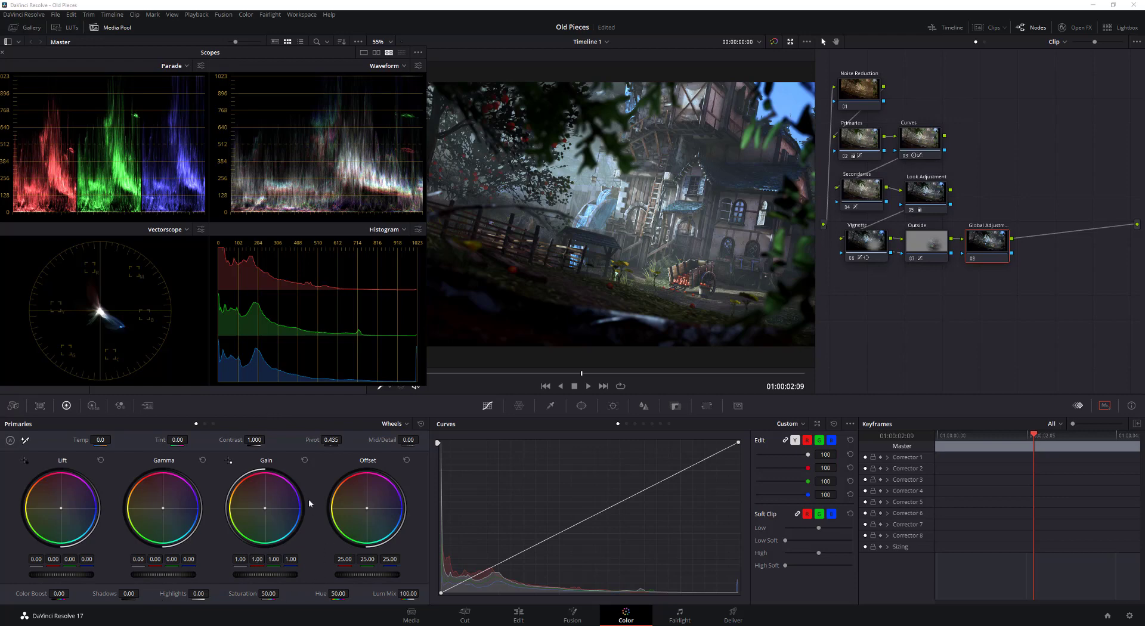
Set the Global Adjustment contrast to 0.970 with the pivot at 1.000
mouse_move(255, 440)
left_mouse_down()
mouse_move(267, 439)
mouse_move(243, 440)
mouse_move(253, 440)
left_mouse_up()
left_click_drag(254, 440, 348, 440)
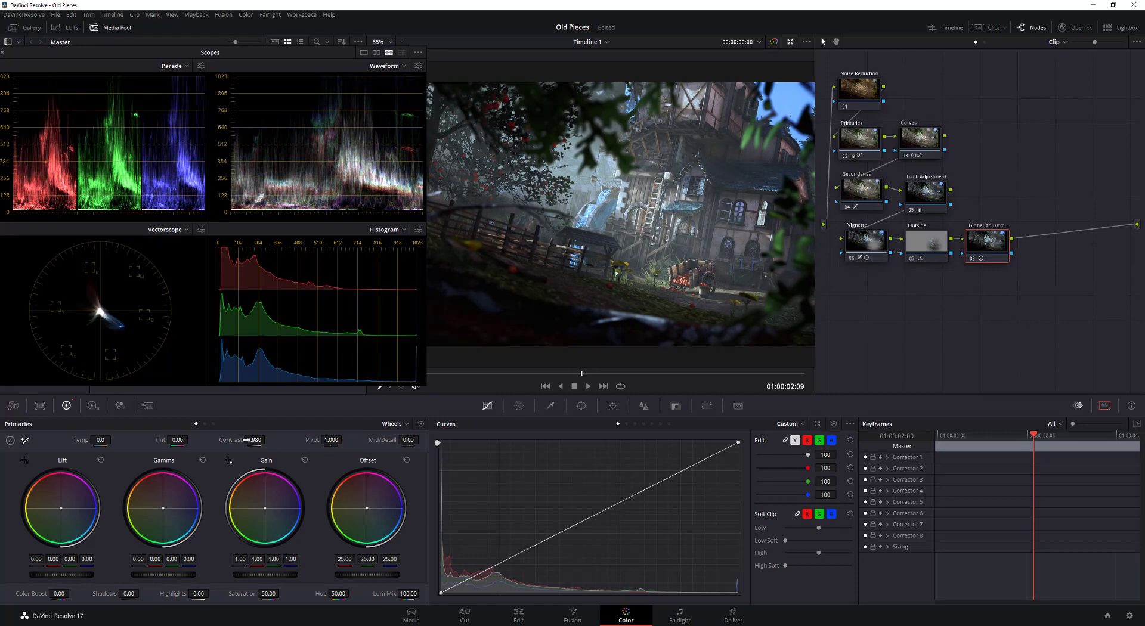
left_click_drag(246, 439, 267, 440)
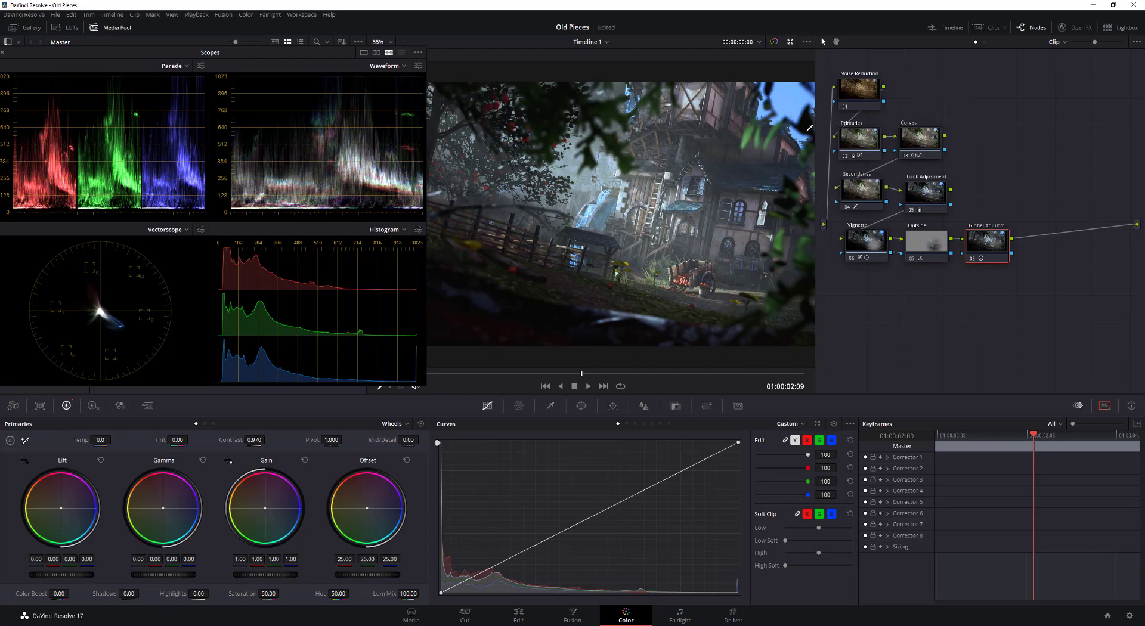
Toggle the grade bypass on and off to compare with the ungraded frame
left_click(773, 42)
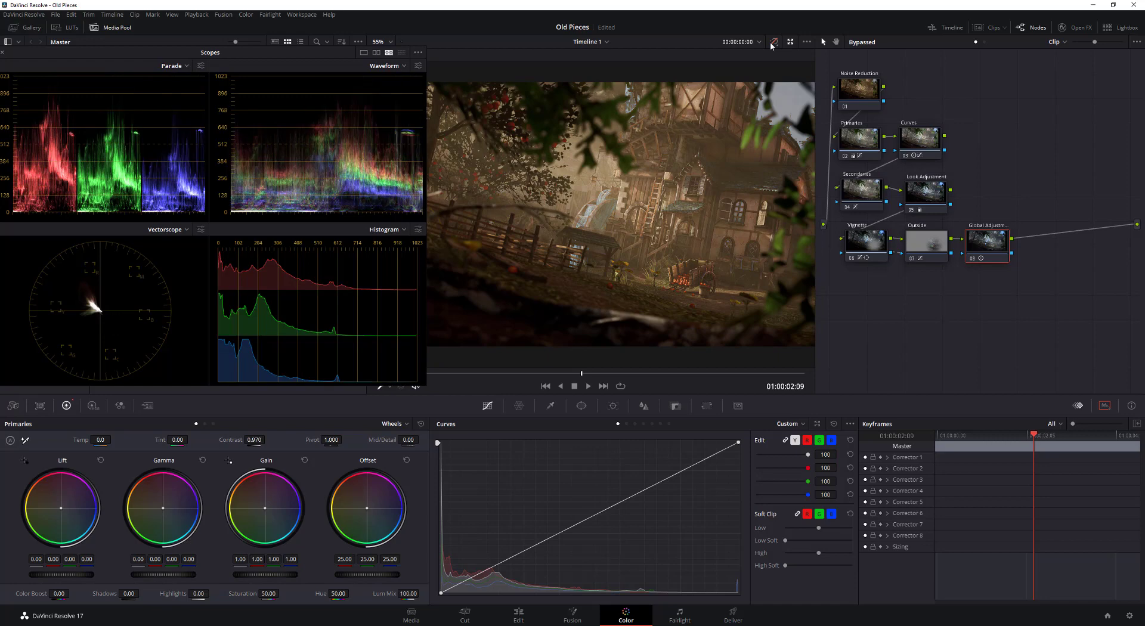
left_click(773, 43)
left_click(772, 42)
left_click(774, 42)
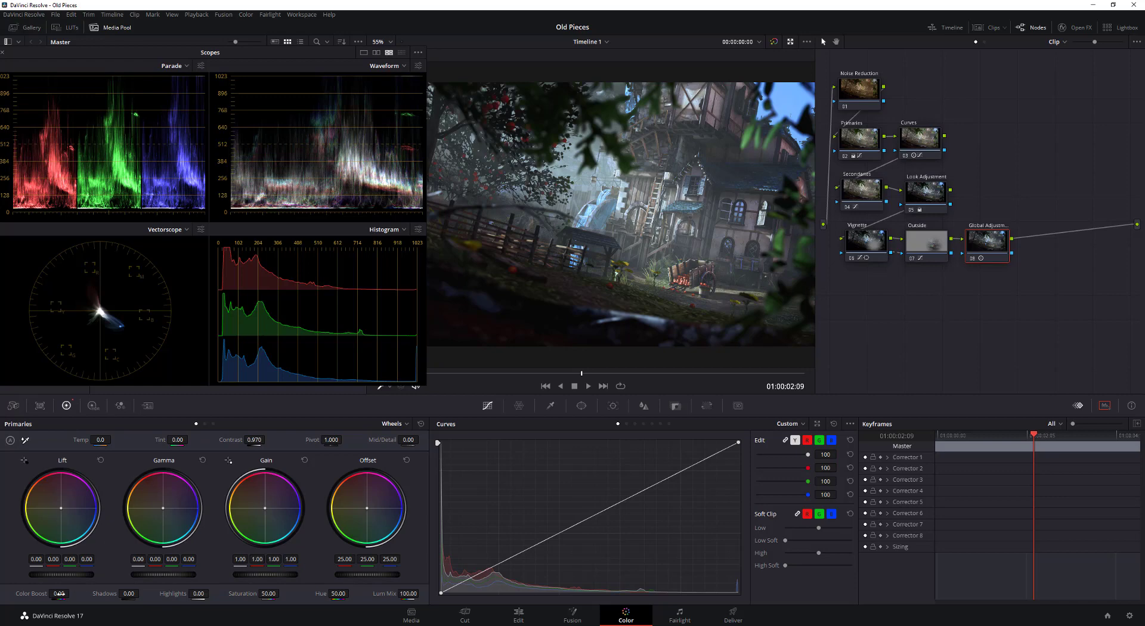
Set Color Boost 13, shift Offset toward orange, Gain blue 0.80 and red 1.07
left_click_drag(59, 594, 65, 594)
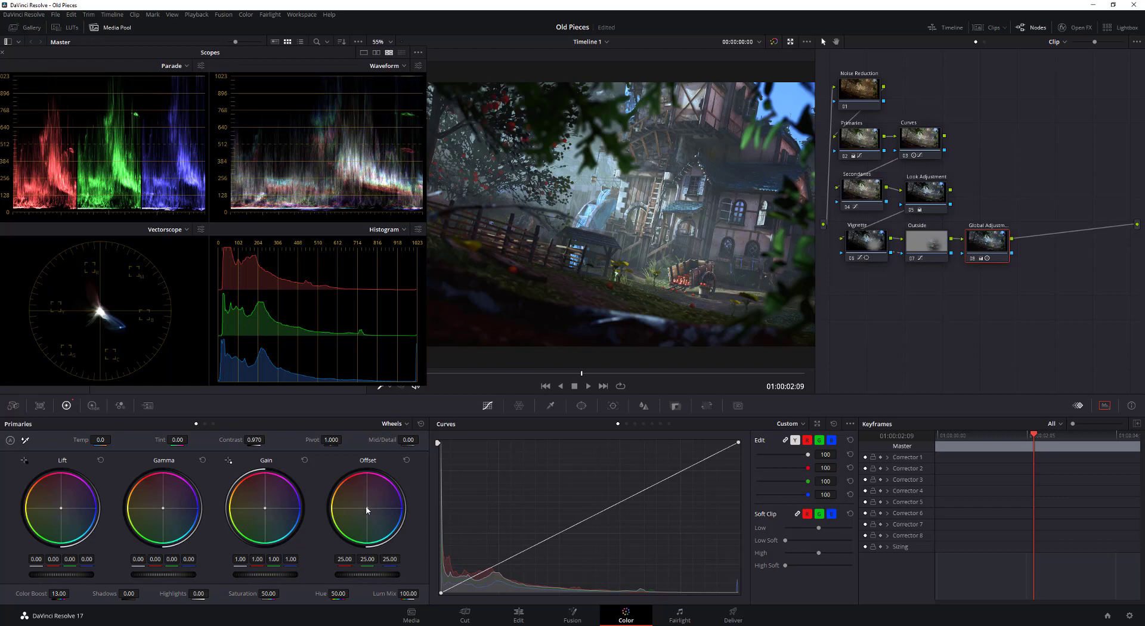
left_click_drag(368, 508, 367, 508)
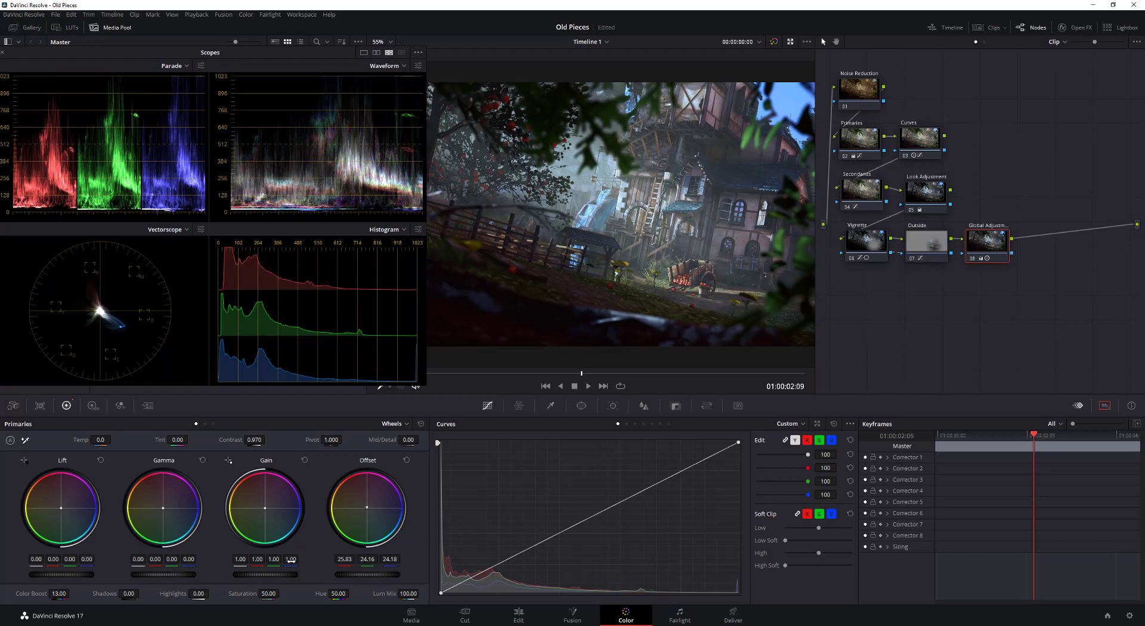
left_click_drag(291, 559, 266, 559)
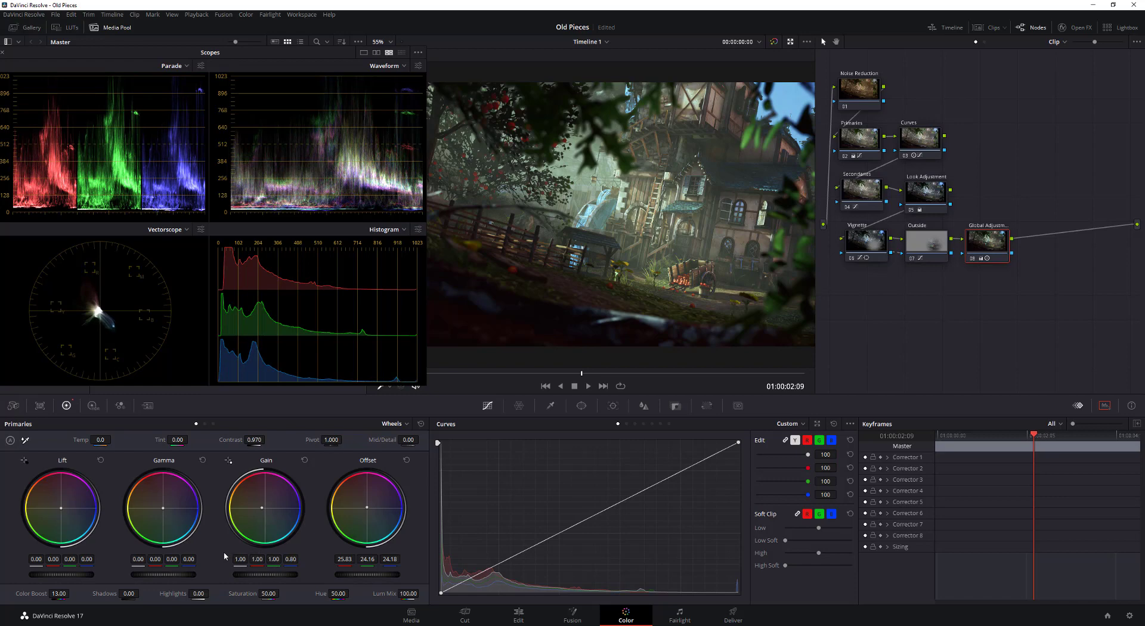
left_click_drag(257, 560, 262, 559)
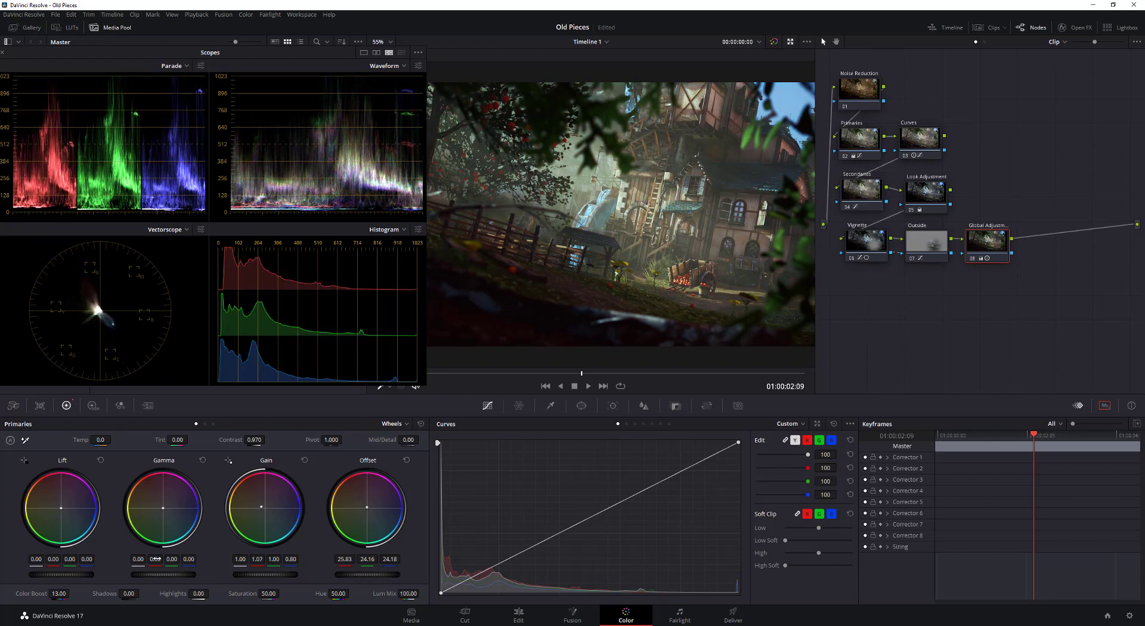
left_click_drag(155, 560, 156, 559)
Toggle the bypass twice to compare the warmed grade against the original
left_click(772, 43)
left_click(773, 43)
left_click(772, 44)
left_click(773, 44)
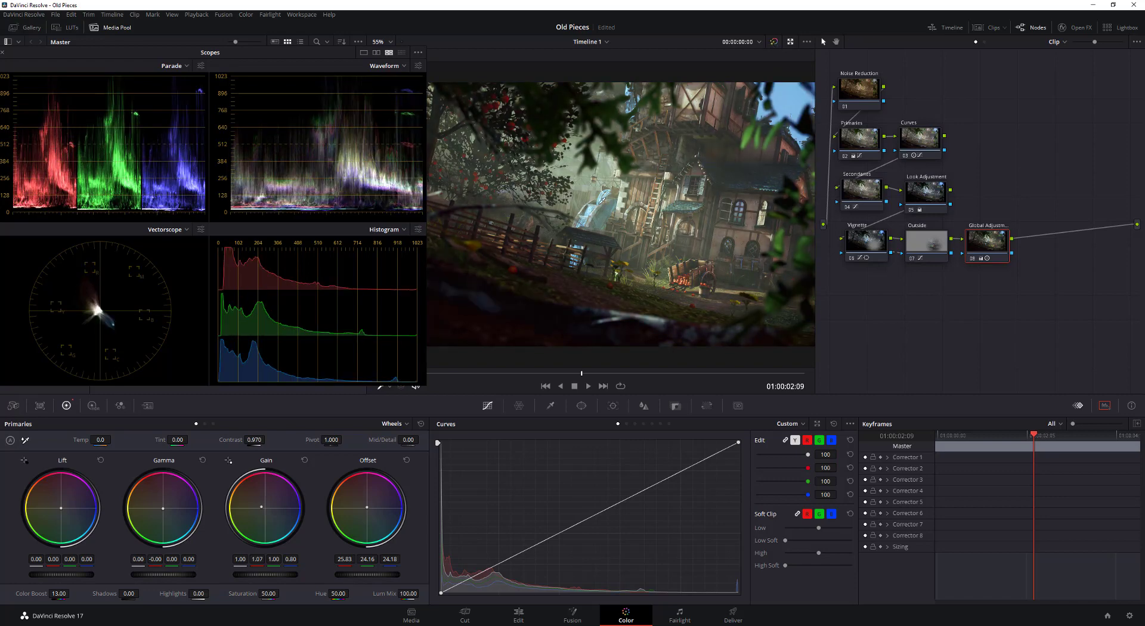